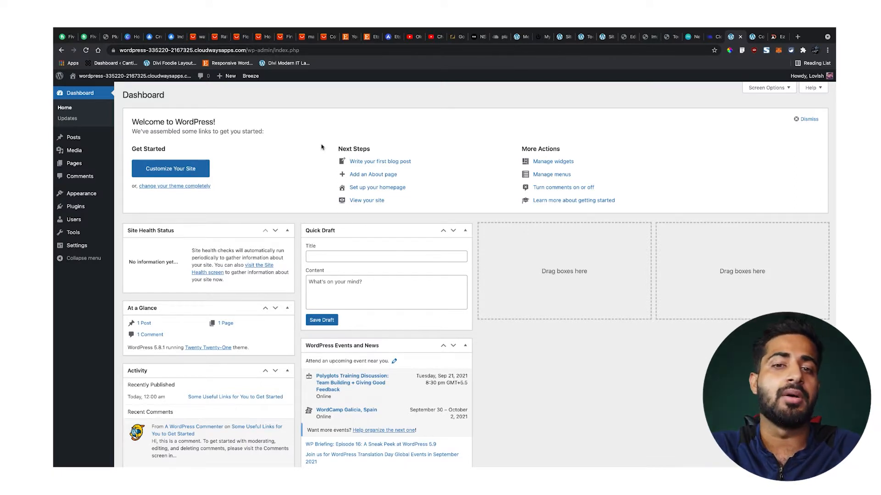
- Open the upload form for adding a new theme from a zip file
mouse_move(101, 194)
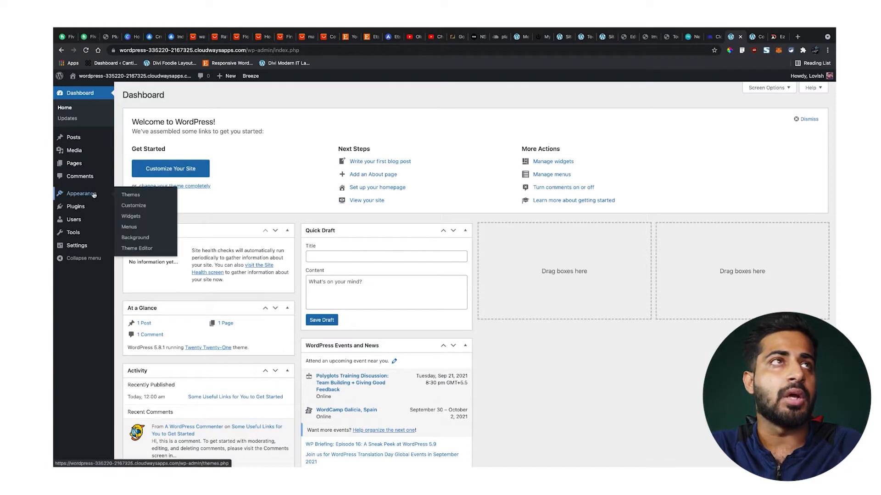
left_click(140, 196)
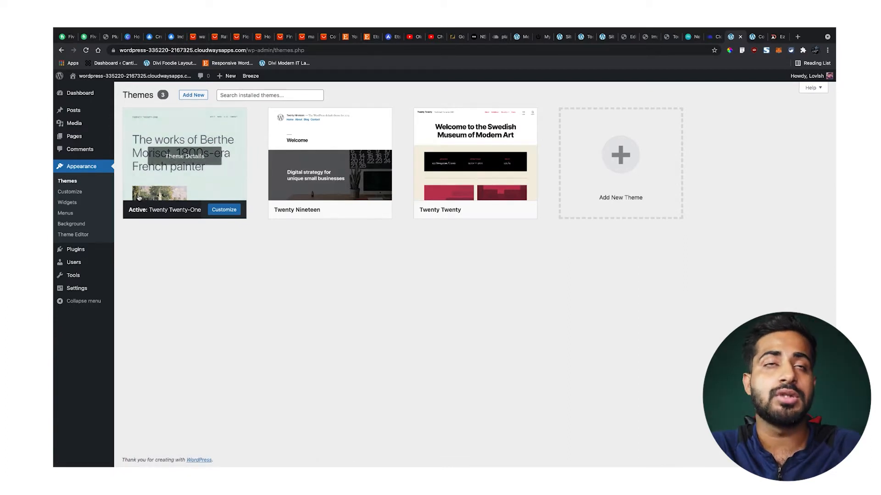
left_click(194, 95)
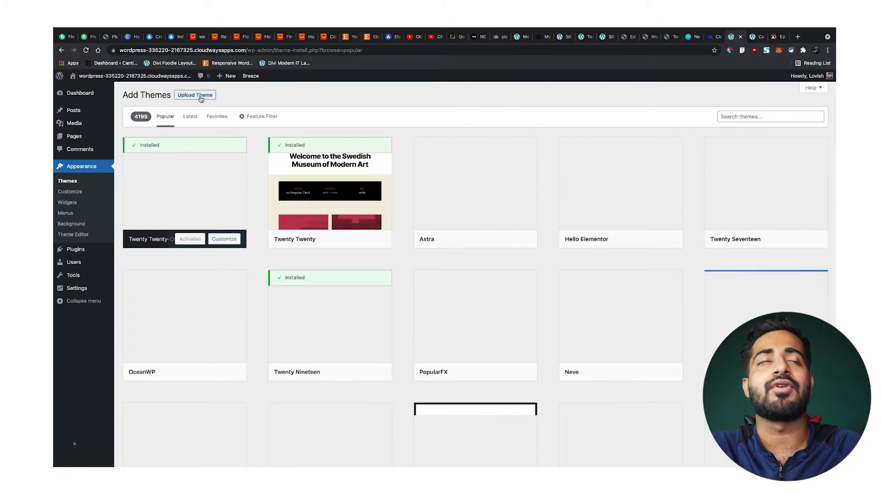
left_click(200, 98)
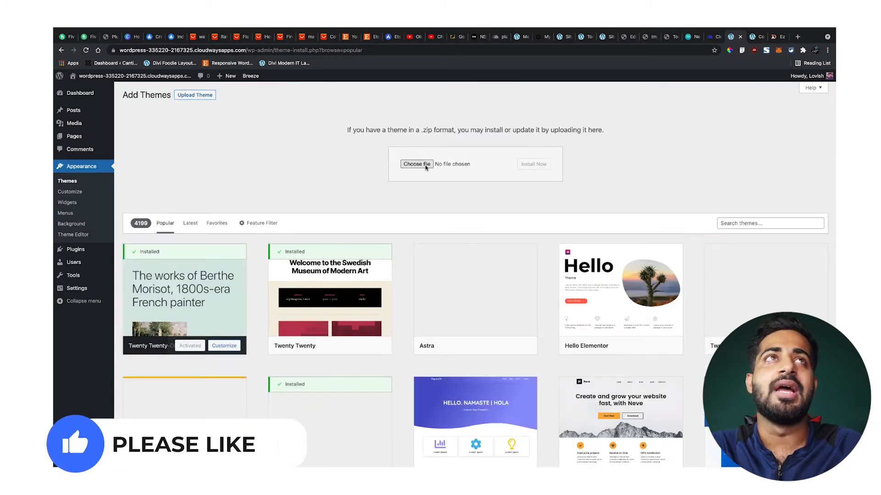
- Install the Divi theme from Divi 4.10.5.zip in the Divi Theme & Plugins folder and activate it
left_click(425, 166)
scroll(418, 233, "down", 10)
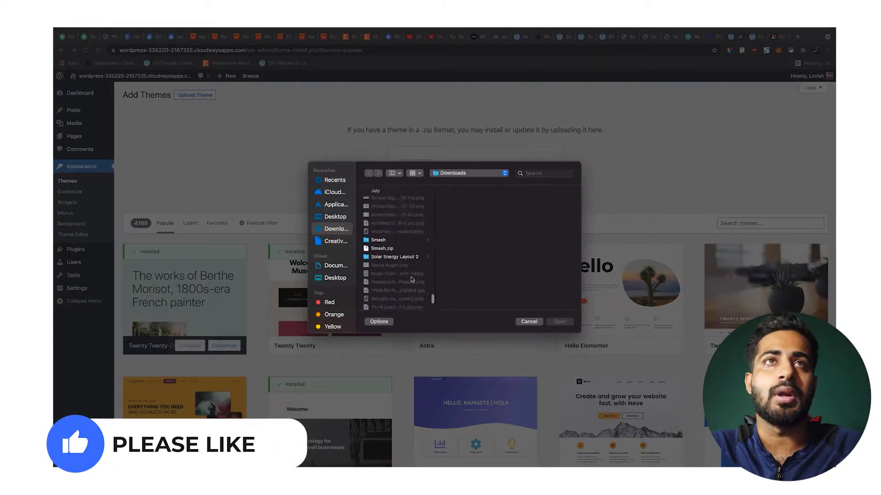
left_click(385, 277)
left_click(477, 231)
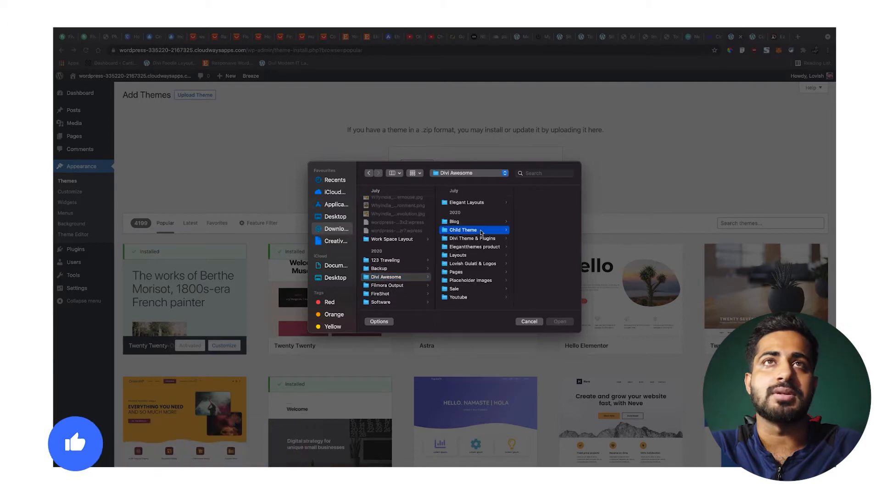
left_click(480, 238)
left_click(531, 203)
left_click(570, 324)
left_click(533, 164)
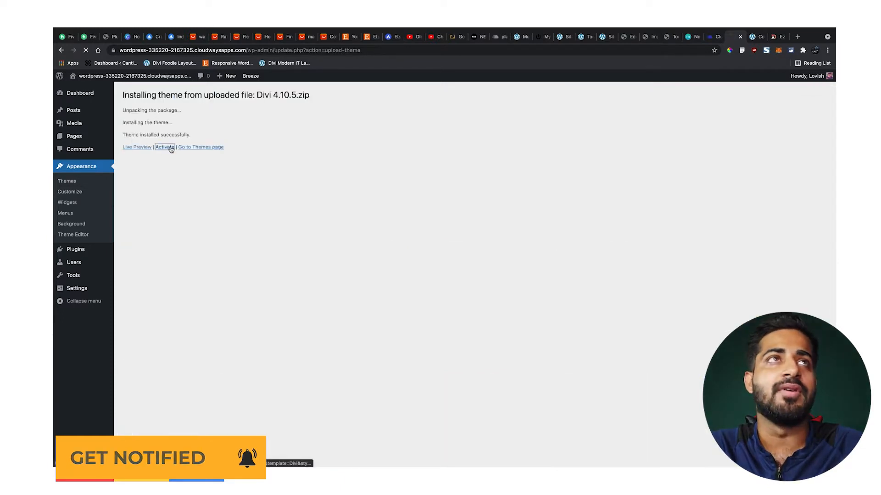
left_click(168, 148)
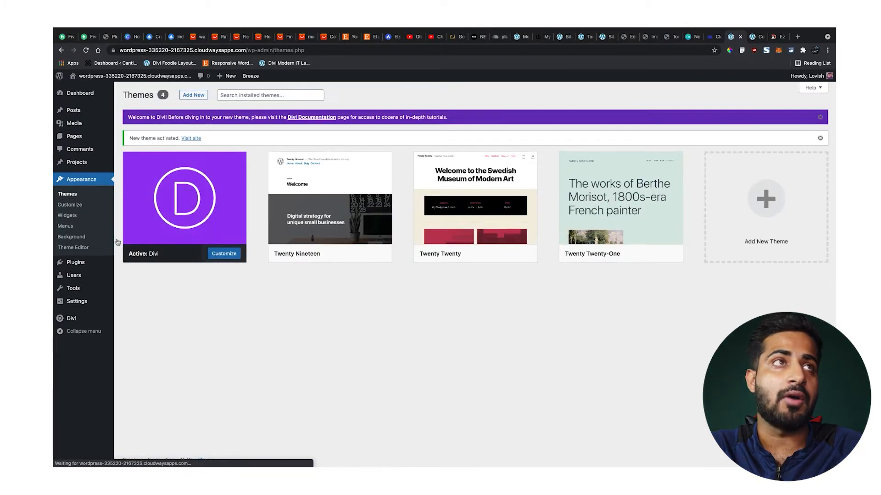
- Open the upload form for adding a new plugin from a zip file
mouse_move(98, 277)
left_click(131, 275)
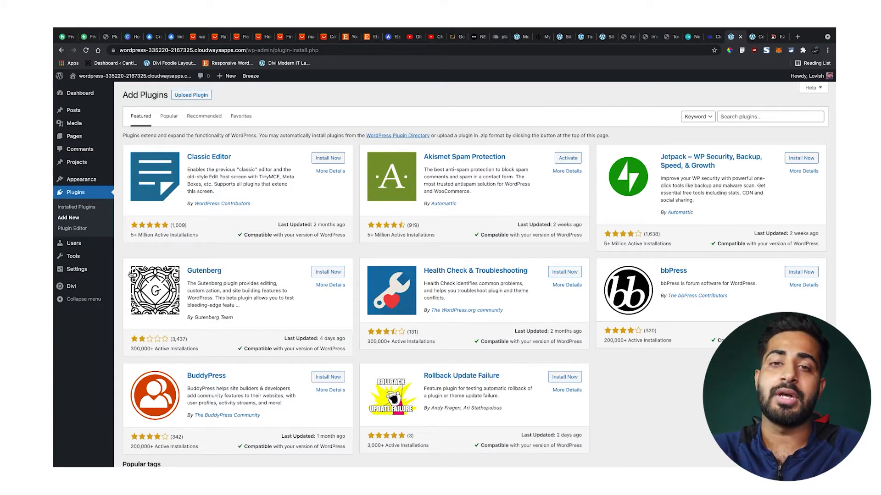
left_click(190, 95)
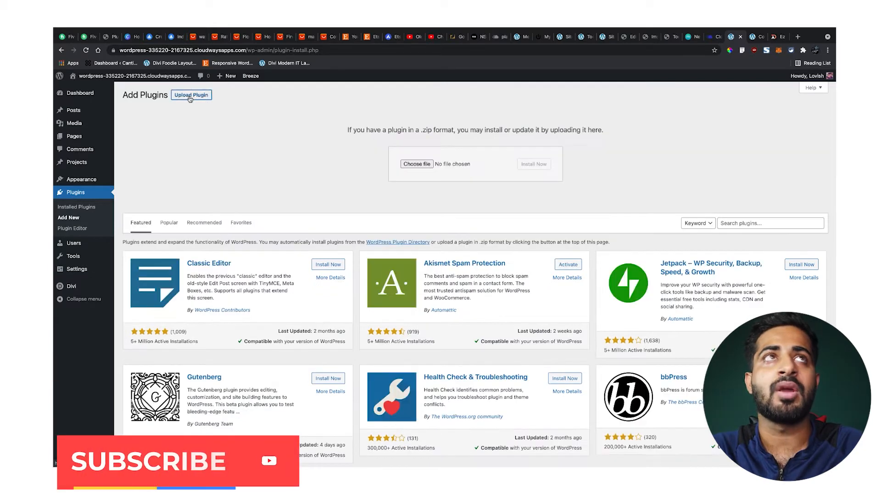
- Choose ez-cafe-divi-child-theme-plugin-installer.zip from the Ezcafe Divi Child Theme folder as the plugin file
left_click(415, 164)
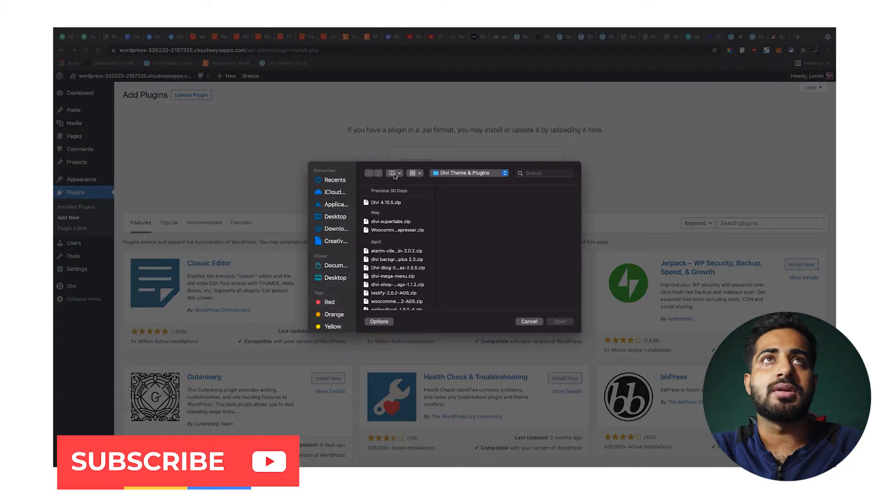
left_click(471, 174)
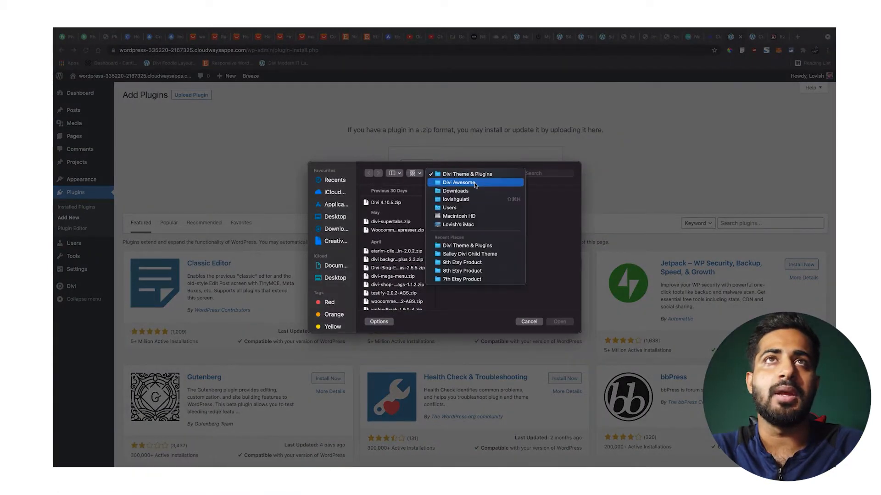
left_click(477, 229)
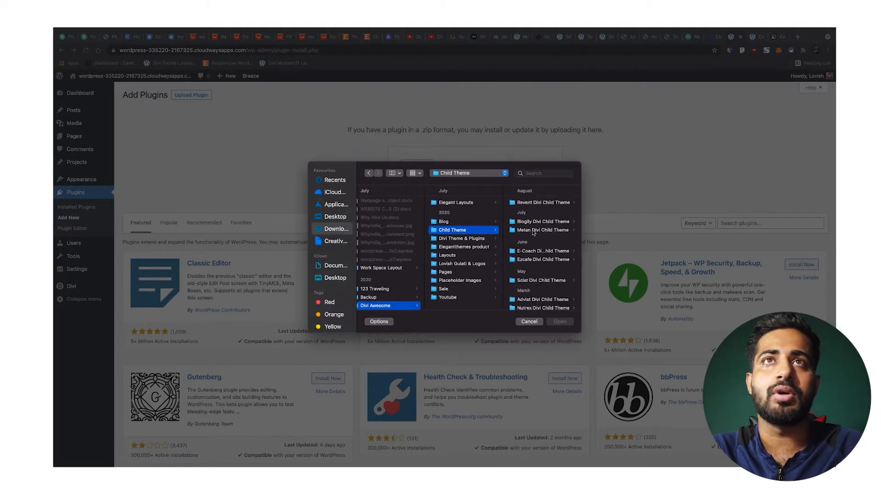
left_click(536, 258)
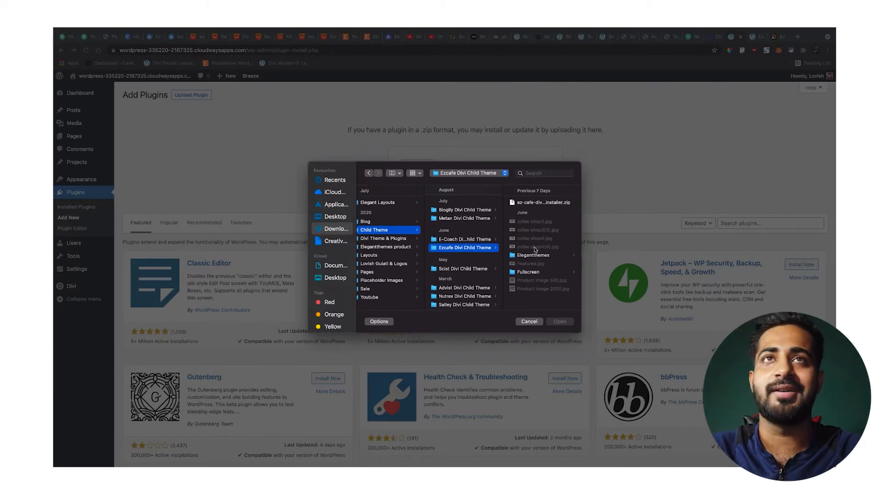
left_click(540, 206)
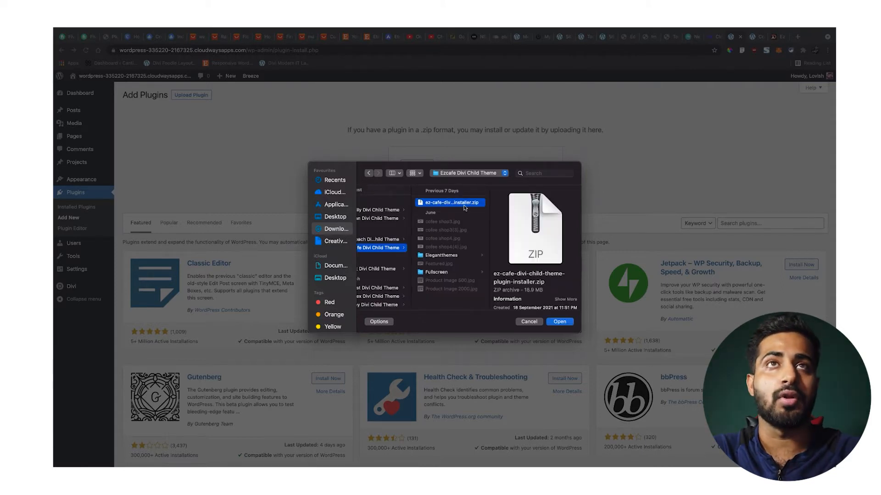
- Inspect the alternative installer zip in the Elegantthemes folder, and reselect the installer zip in the Ezcafe Divi Child Theme folder
left_click(473, 255)
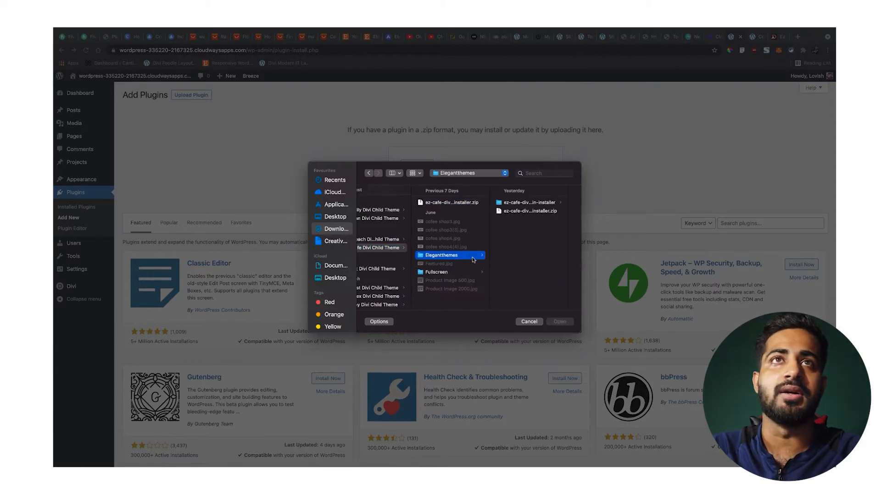
left_click(531, 212)
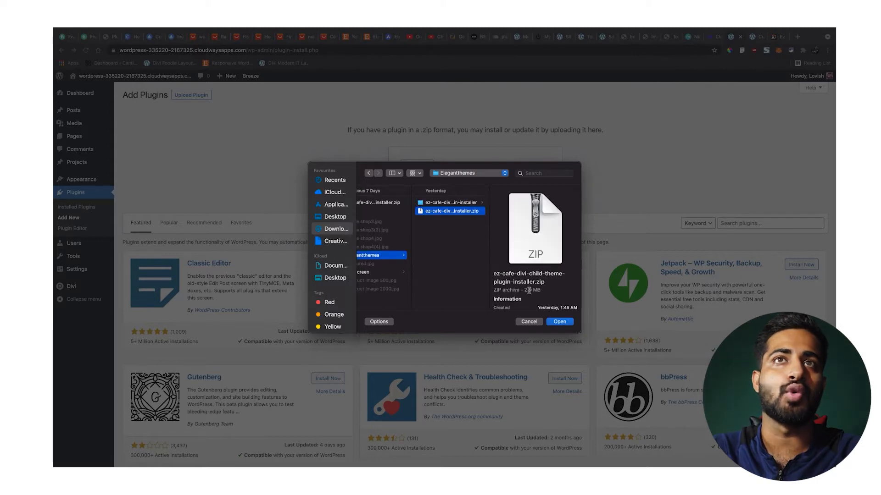
scroll(440, 245, "left", 2)
left_click(437, 205)
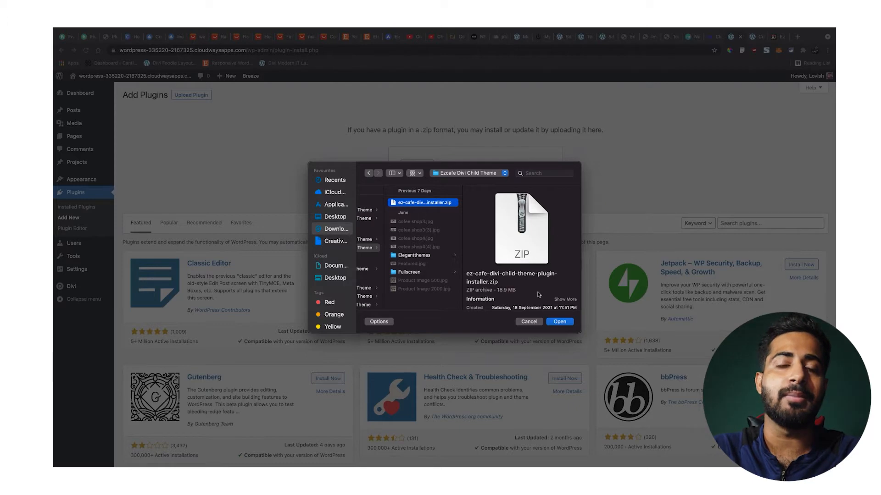
- Install the plugin from the selected ez-cafe-divi-child-theme-plugin-installer.zip and activate it
left_click(570, 323)
left_click(534, 166)
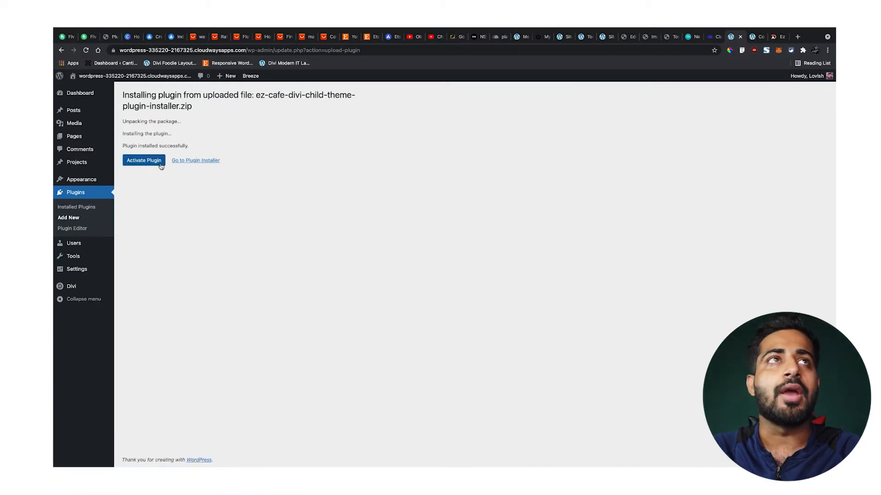
left_click(143, 160)
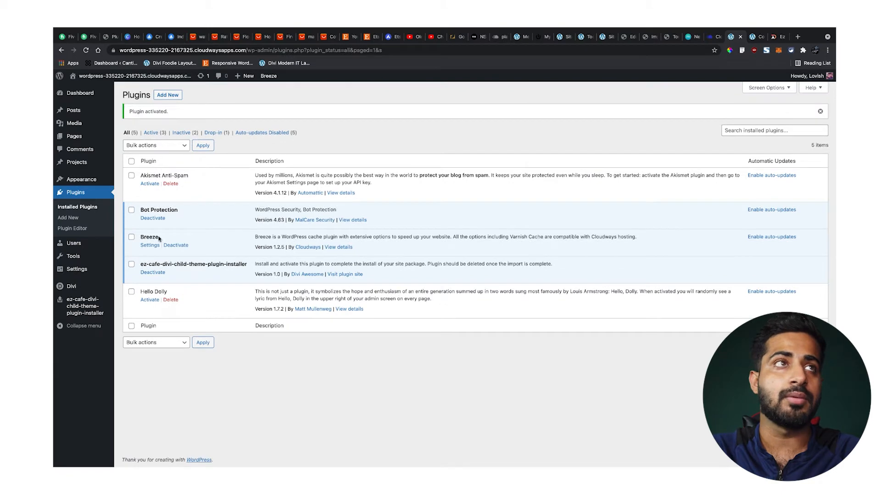
- Review the import options on the ez-cafe-divi-child-theme-plugin-installer page and begin the site import with the default selections
left_click(77, 307)
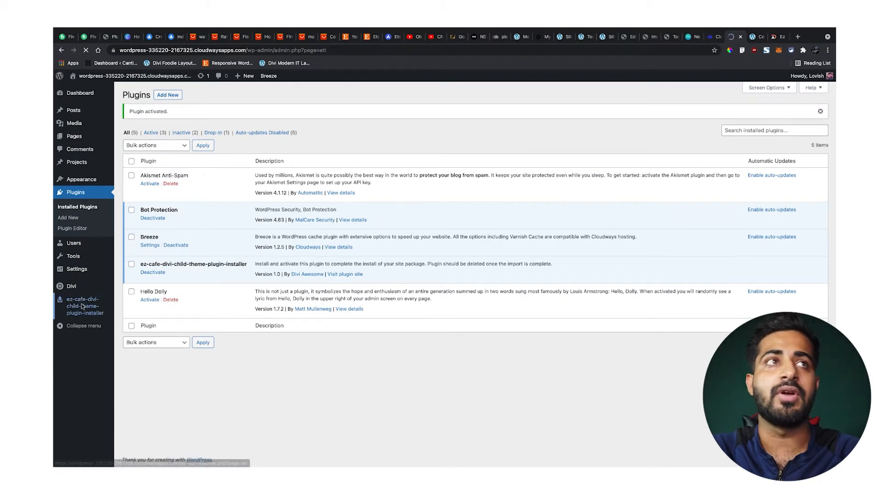
scroll(290, 281, "down", 3)
scroll(288, 225, "up", 1)
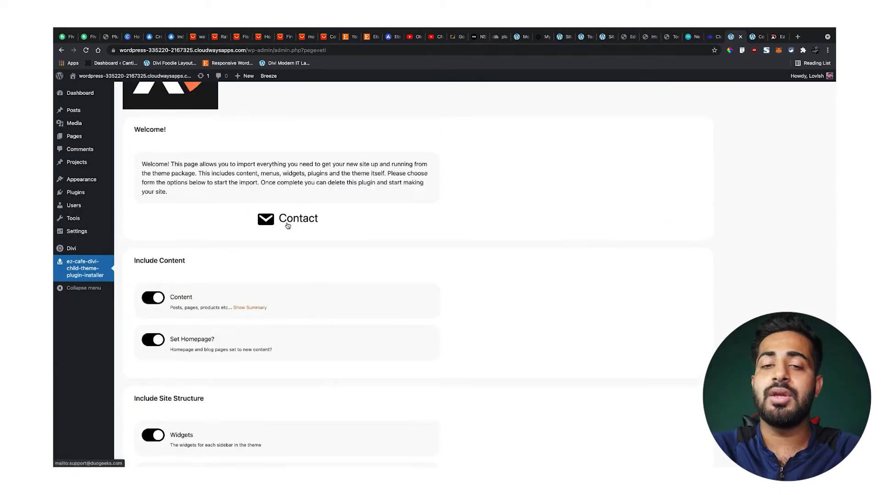
scroll(282, 222, "down", 10)
scroll(282, 223, "down", 5)
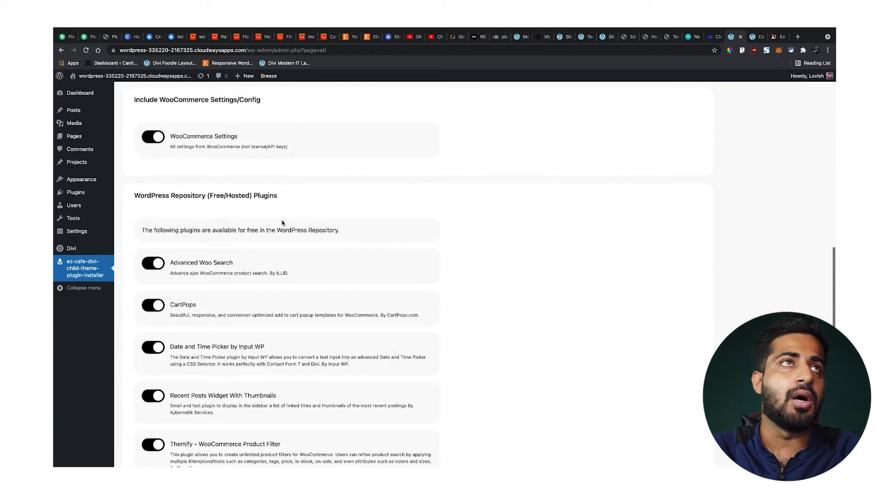
scroll(333, 345, "down", 8)
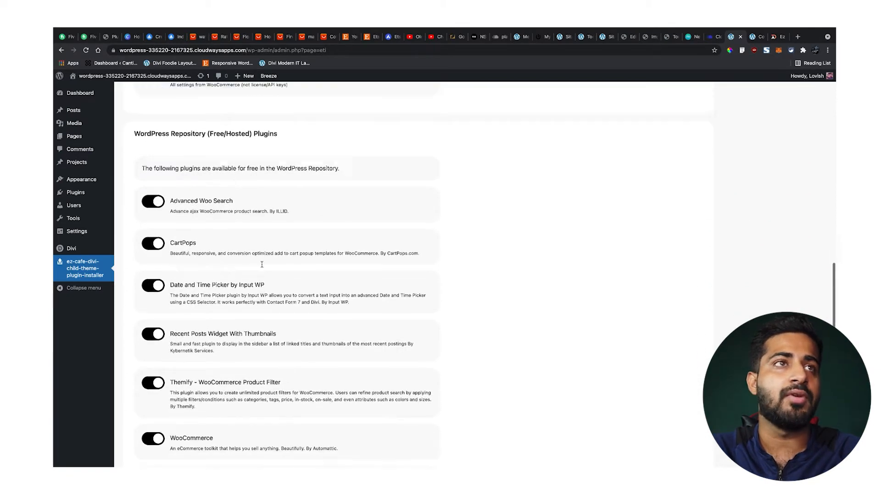
scroll(212, 291, "down", 3)
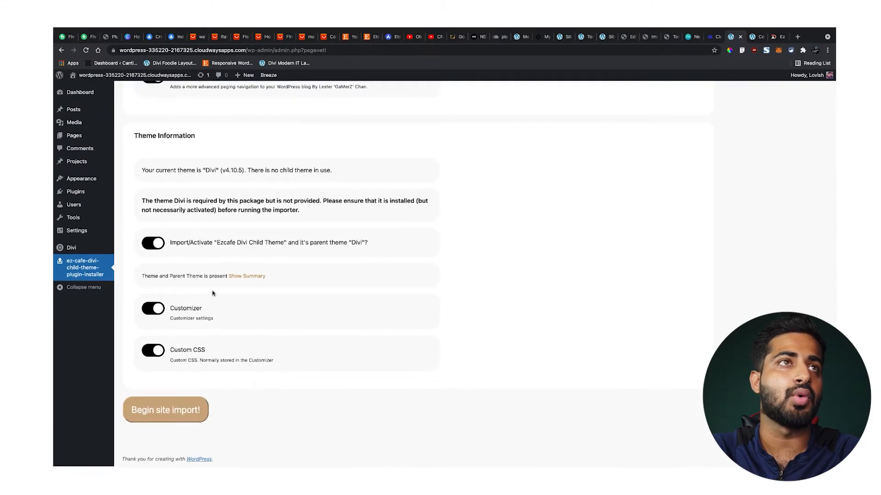
left_click(187, 409)
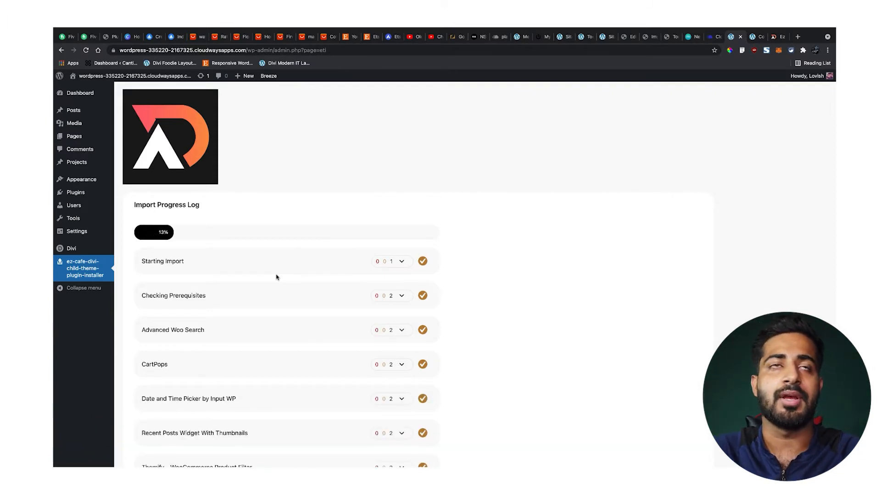
scroll(276, 277, "down", 2)
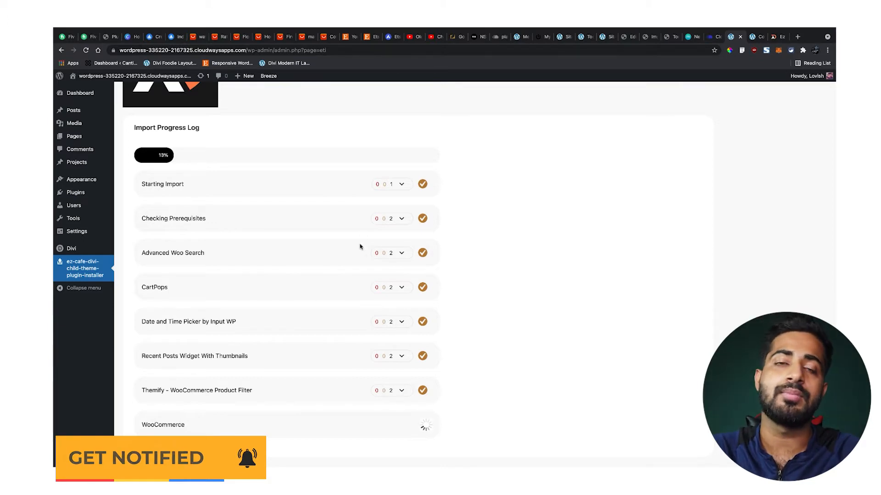
scroll(359, 247, "down", 1)
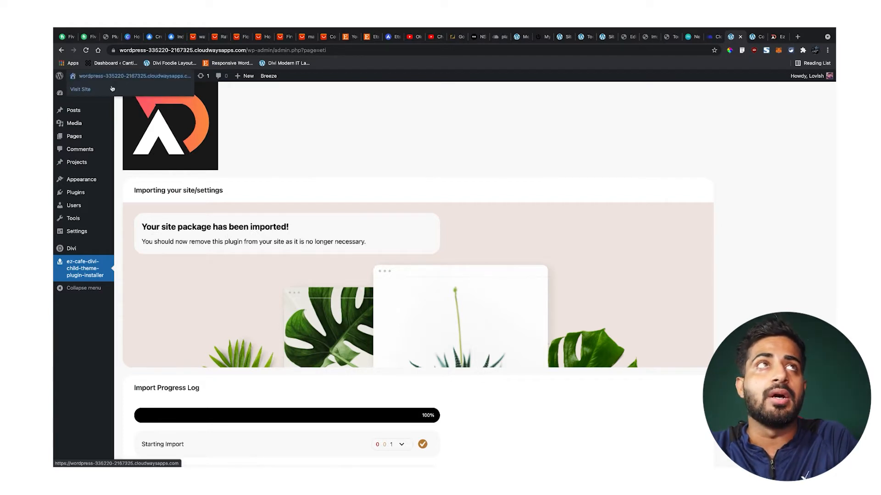
- Open the live site in a new tab and look through the imported homepage sections
left_click(113, 88, "super")
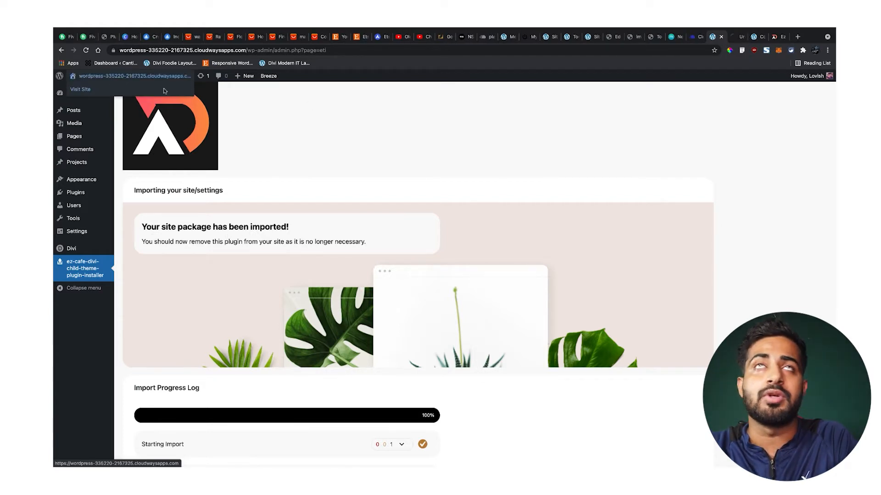
left_click(731, 37)
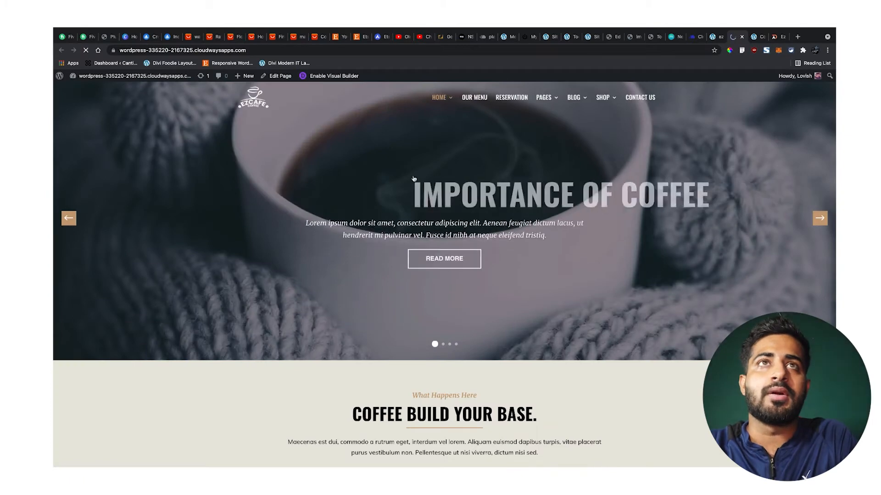
scroll(402, 179, "down", 3)
scroll(401, 178, "down", 3)
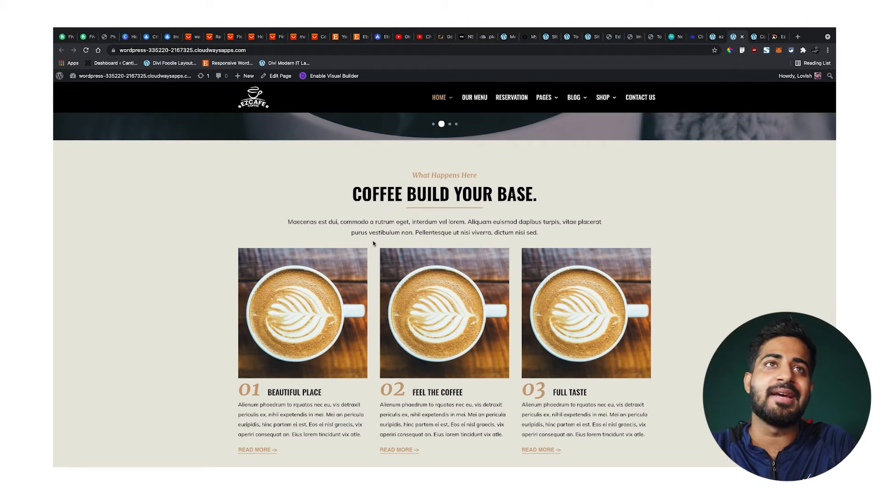
scroll(410, 220, "down", 3)
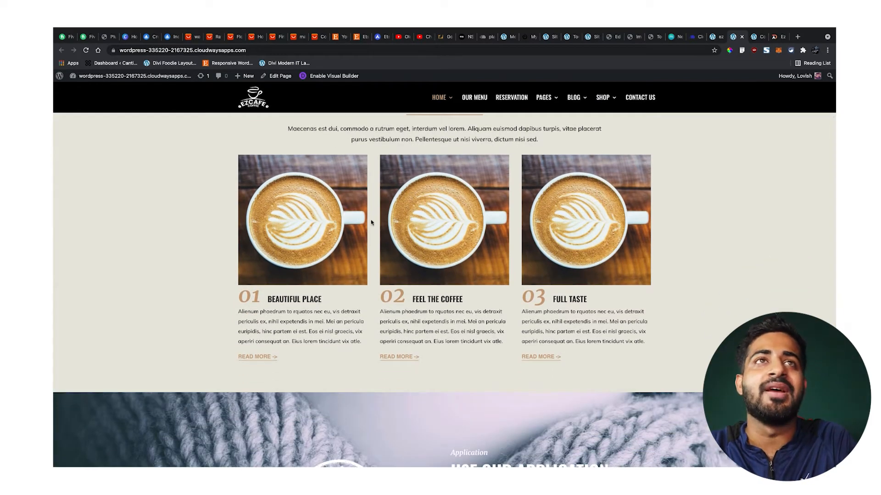
scroll(366, 225, "down", 1)
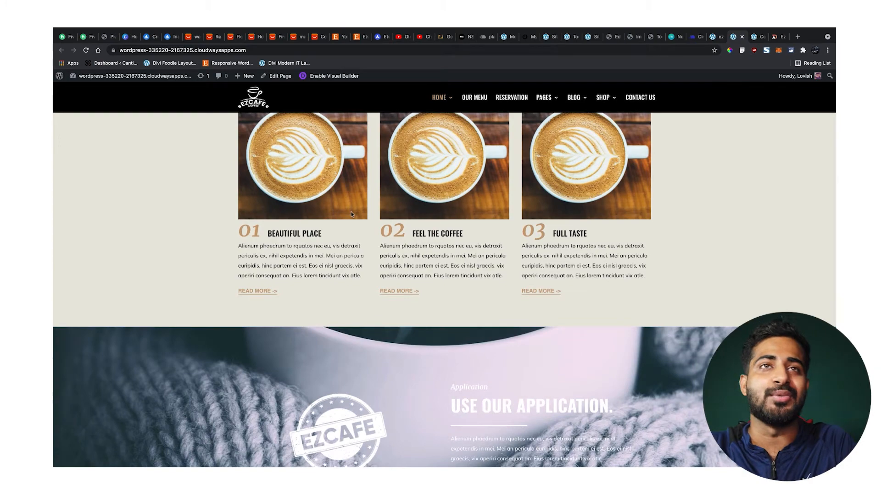
scroll(440, 197, "down", 3)
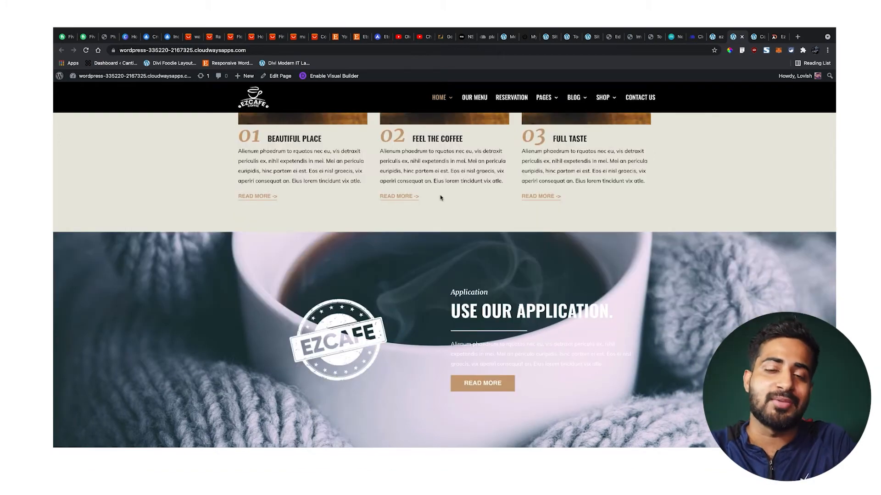
scroll(402, 246, "down", 15)
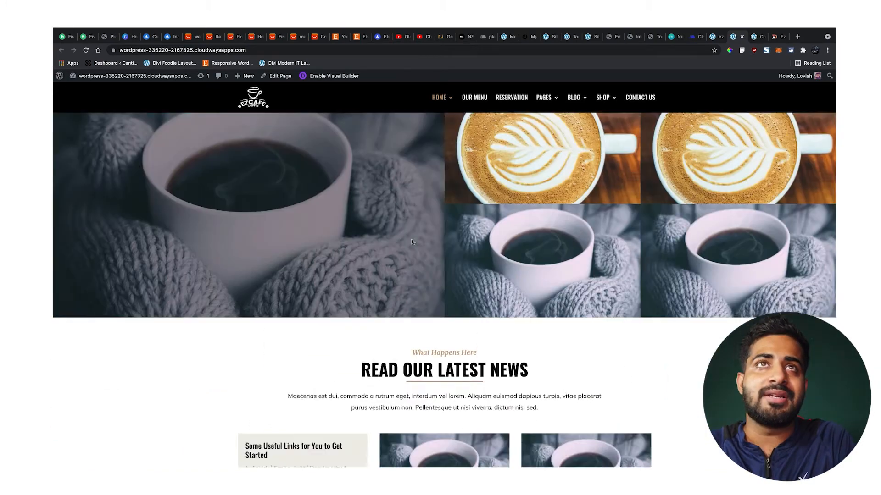
- Look through the remaining imported homepage sections, from the products and image gallery down to the footer
scroll(411, 242, "down", 4)
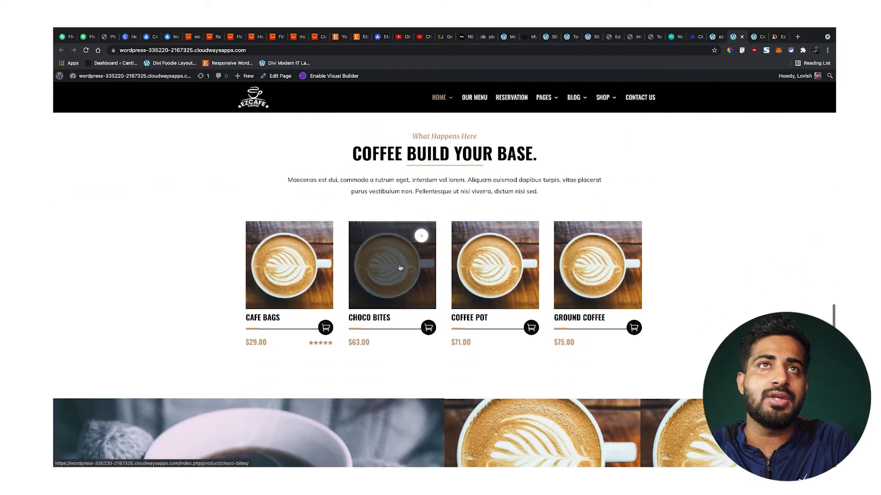
scroll(401, 268, "down", 12)
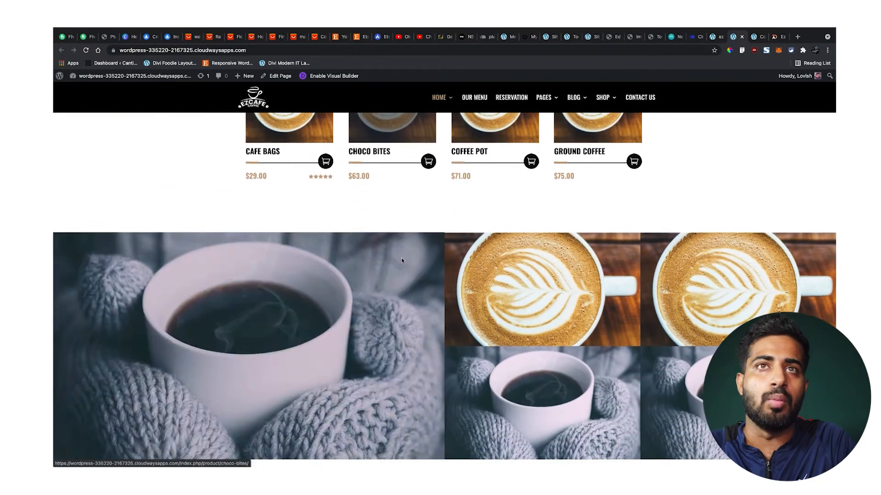
scroll(402, 261, "down", 10)
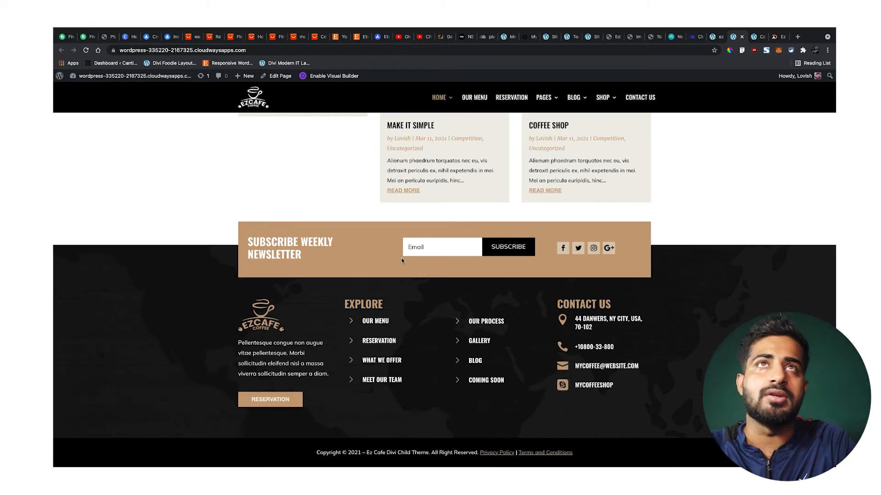
- View the shop's Checkout and Cart pages on the live site, and return to the homepage
mouse_move(603, 97)
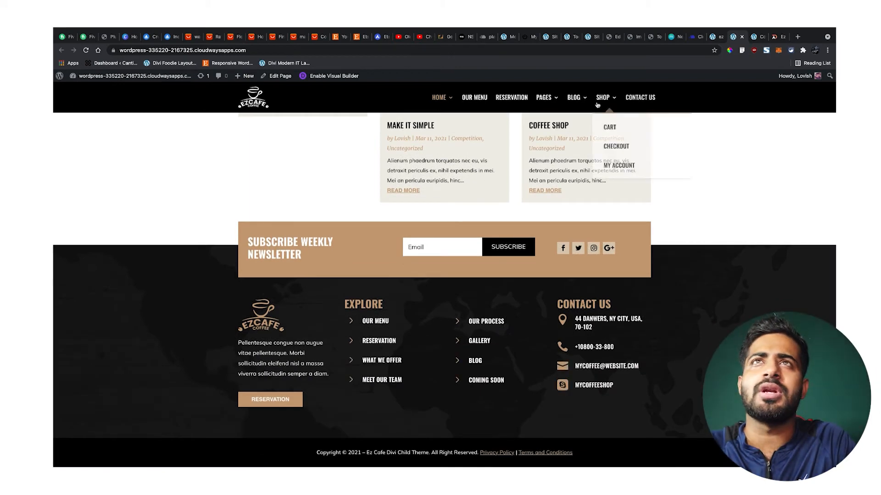
left_click(620, 142)
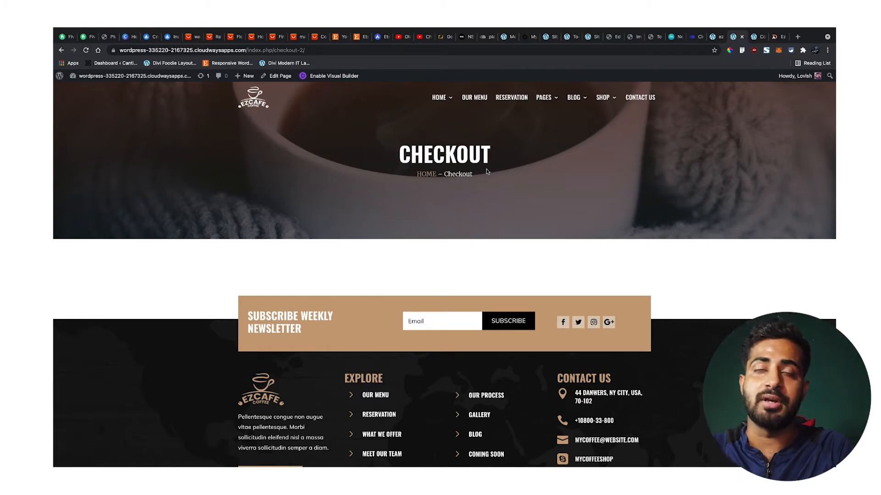
mouse_move(603, 97)
left_click(617, 130)
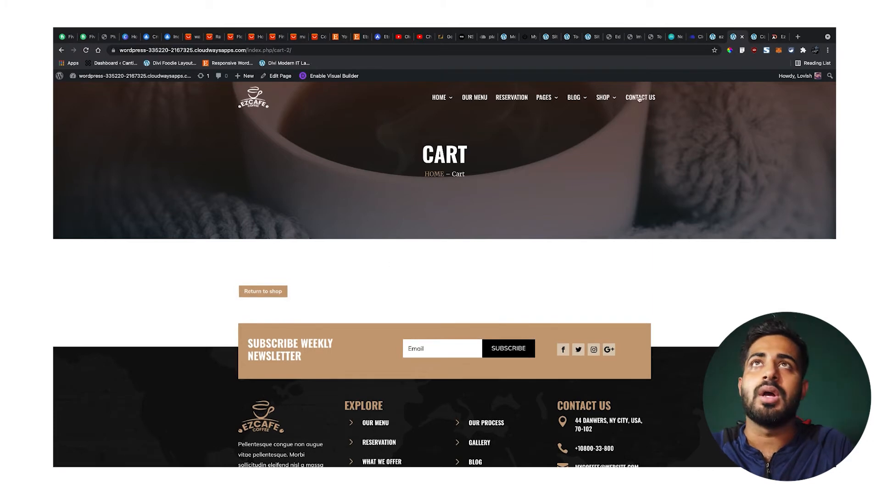
mouse_move(442, 101)
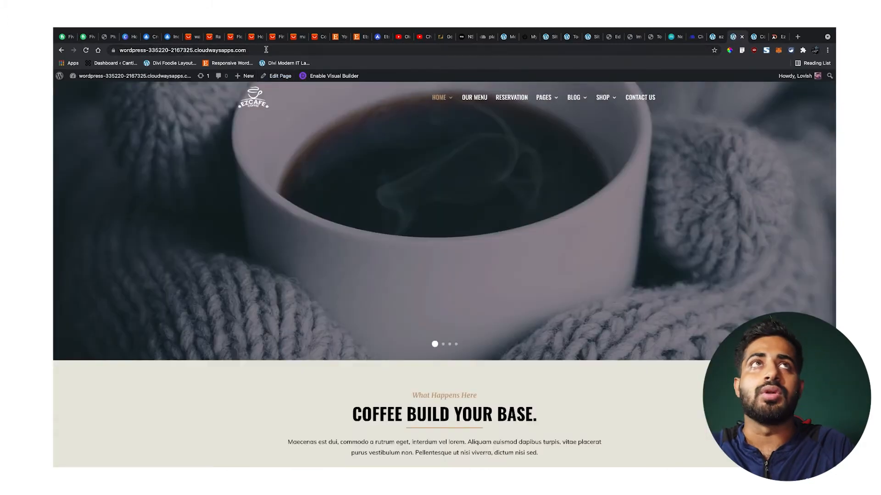
- Set the WordPress permalink structure to Post name and save the permalink settings
left_click(715, 37)
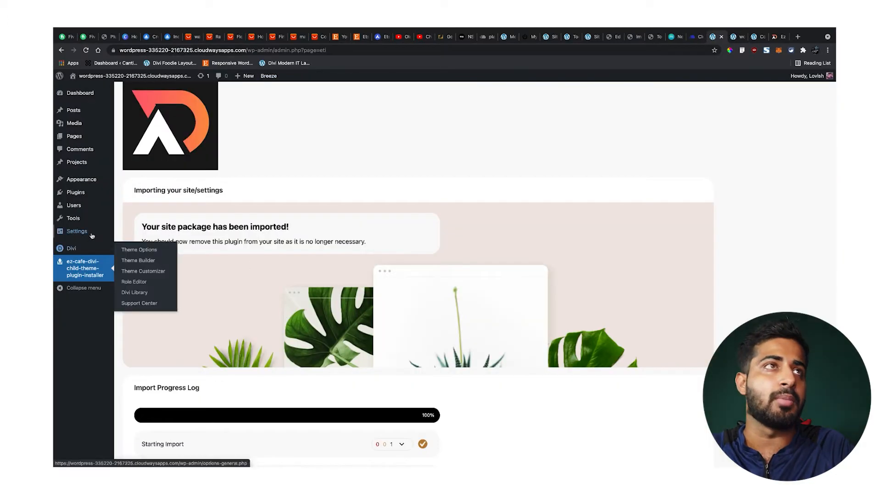
mouse_move(91, 230)
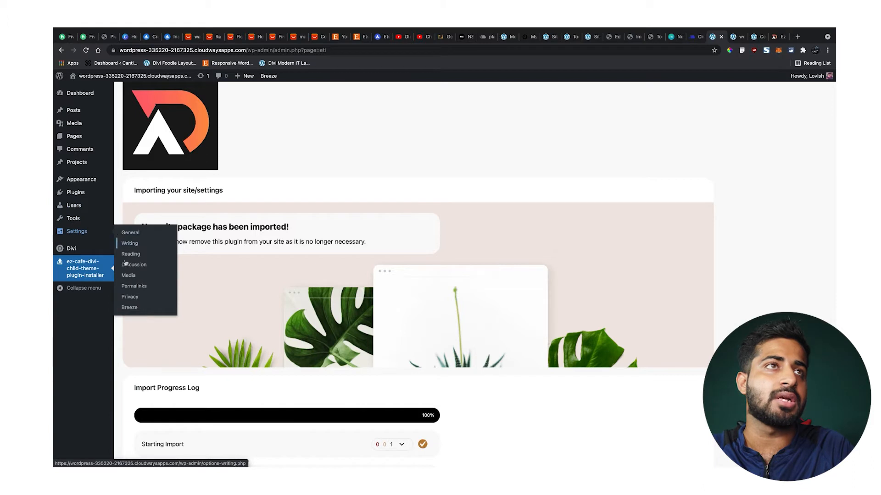
left_click(132, 286)
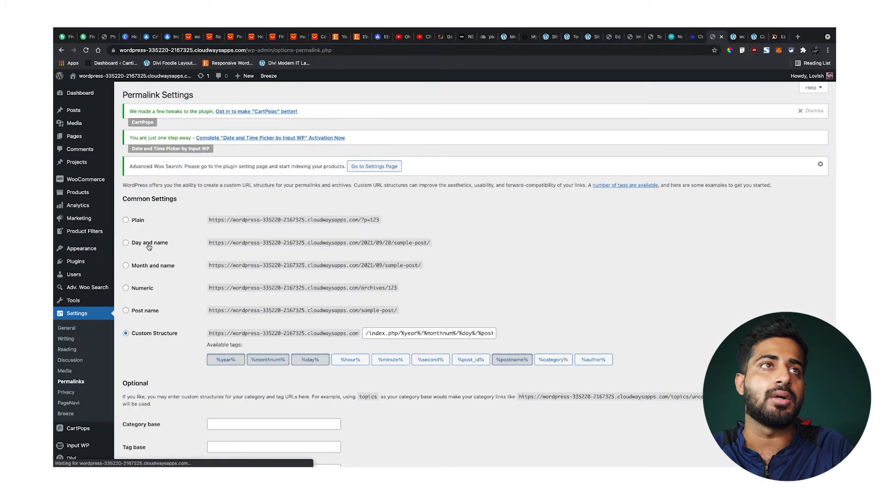
scroll(147, 249, "down", 1)
left_click(146, 290)
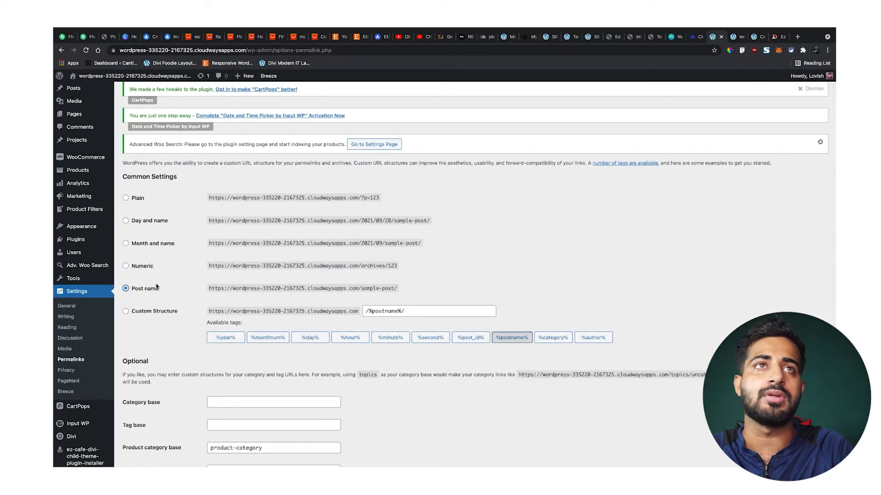
scroll(155, 286, "down", 1)
scroll(157, 312, "down", 4)
left_click(145, 425)
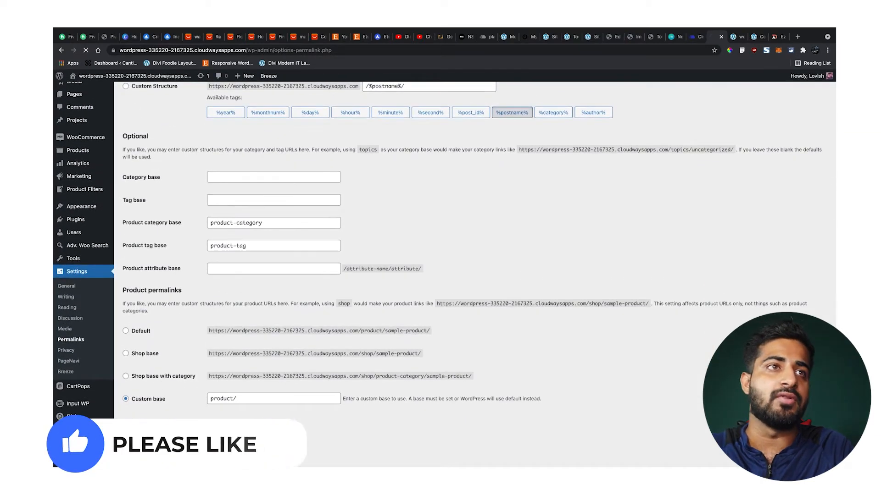
- Add two units of the Coffee Pot product to the cart from the live homepage
left_click(735, 37)
scroll(491, 187, "down", 15)
scroll(492, 187, "down", 15)
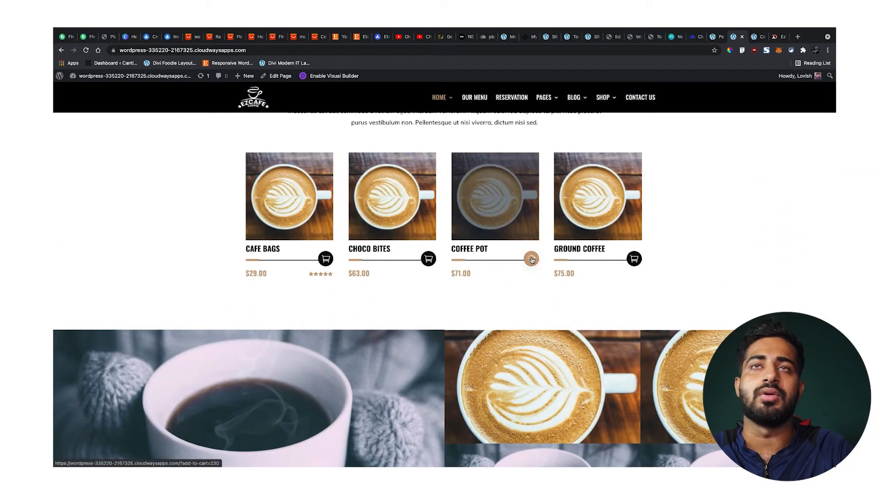
left_click(531, 260)
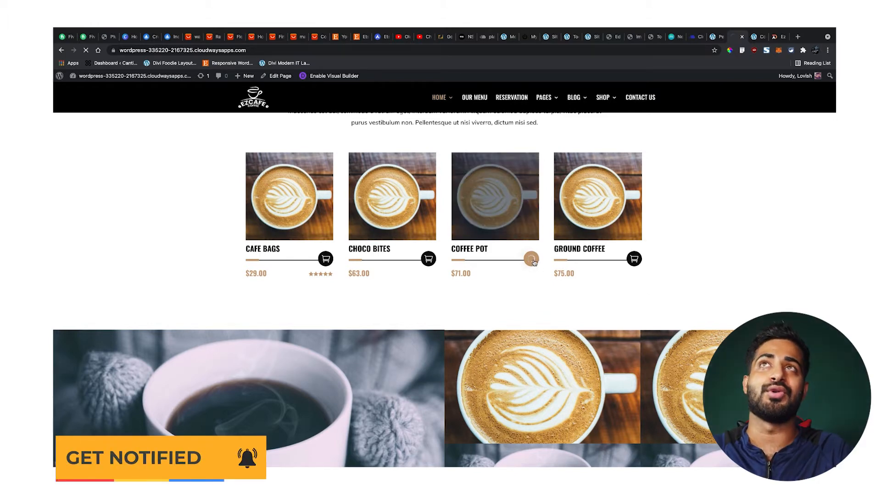
left_click(532, 261)
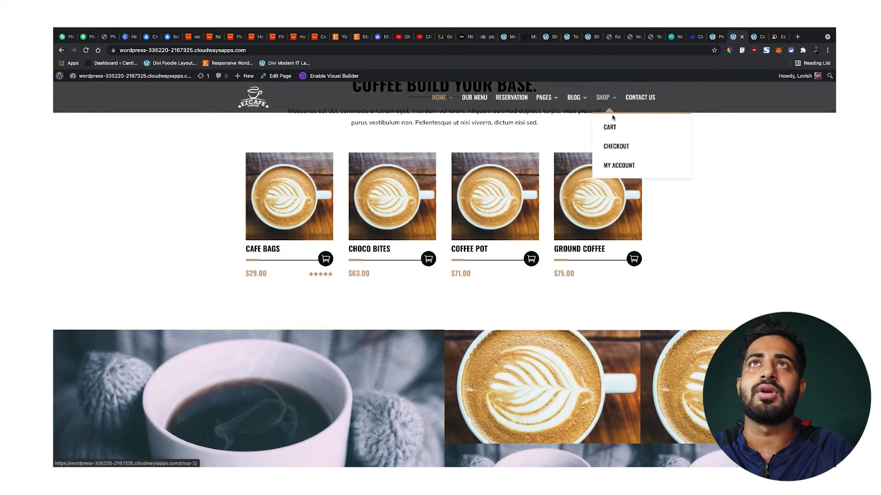
- Open the shop's cart page and proceed to checkout with the Coffee Pot order
left_click(615, 125)
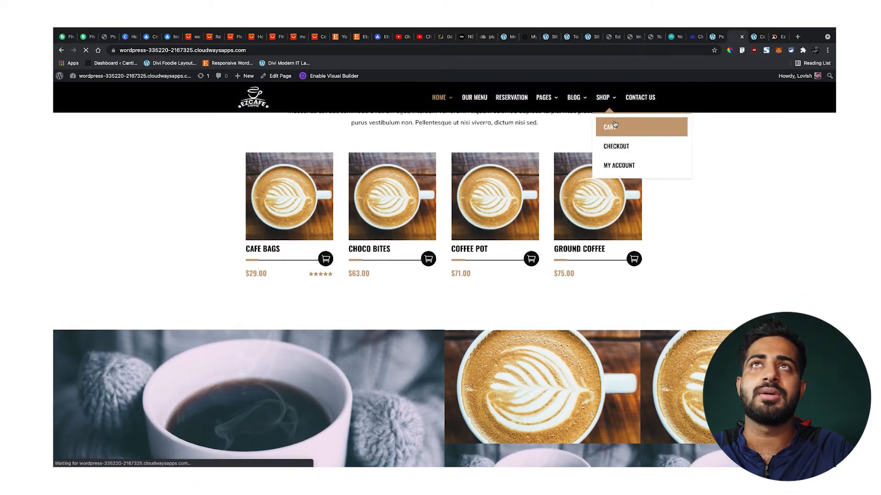
scroll(573, 177, "down", 2)
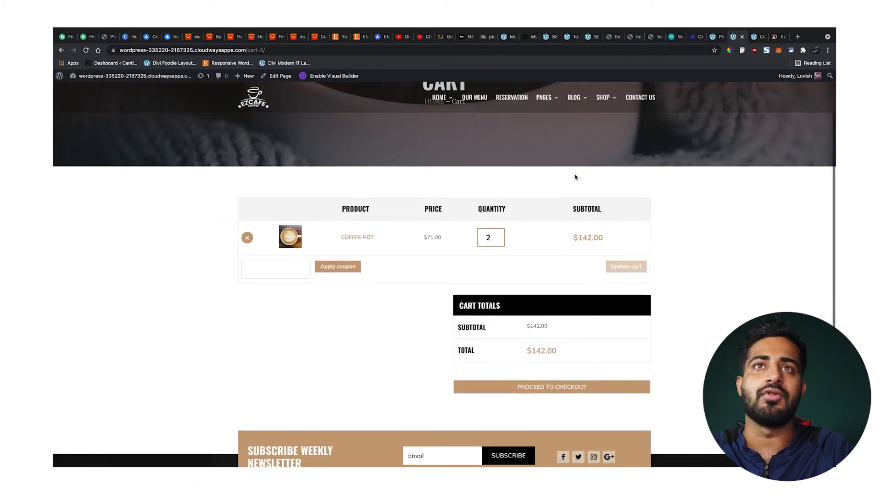
left_click(561, 387)
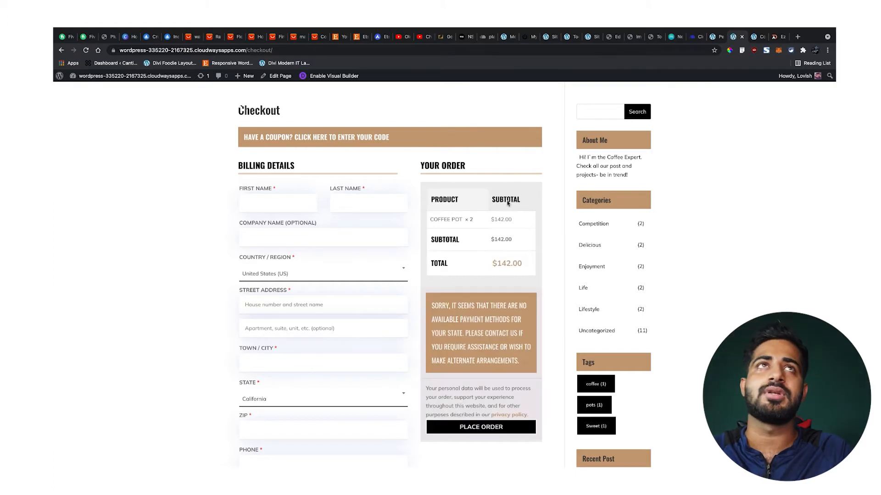
- Recheck the live checkout page and open the Advanced page setup in the WooCommerce settings
left_click(716, 37)
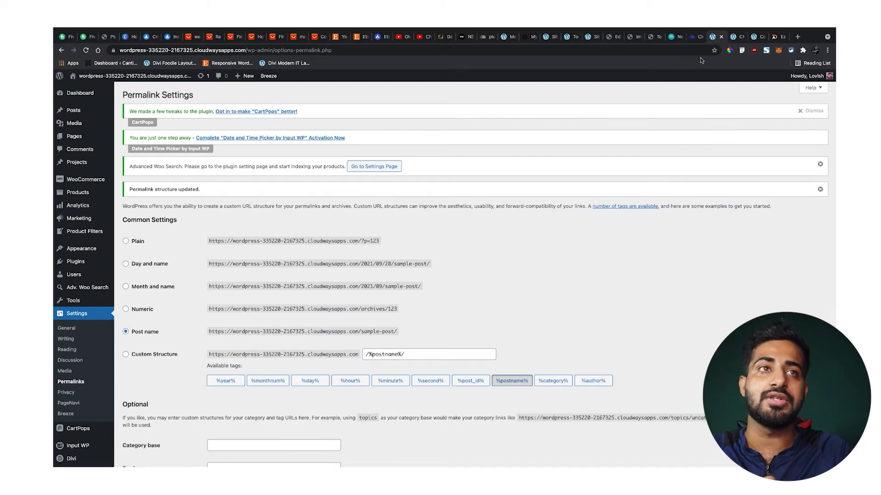
mouse_move(101, 180)
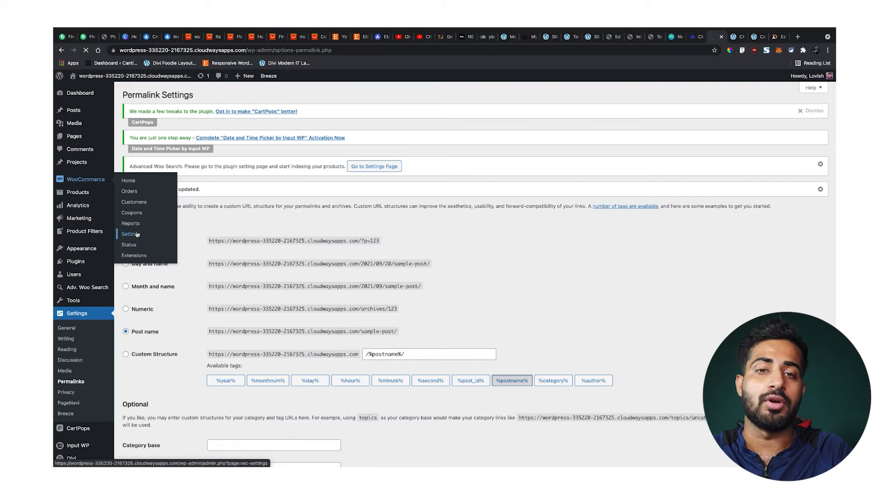
left_click(736, 36)
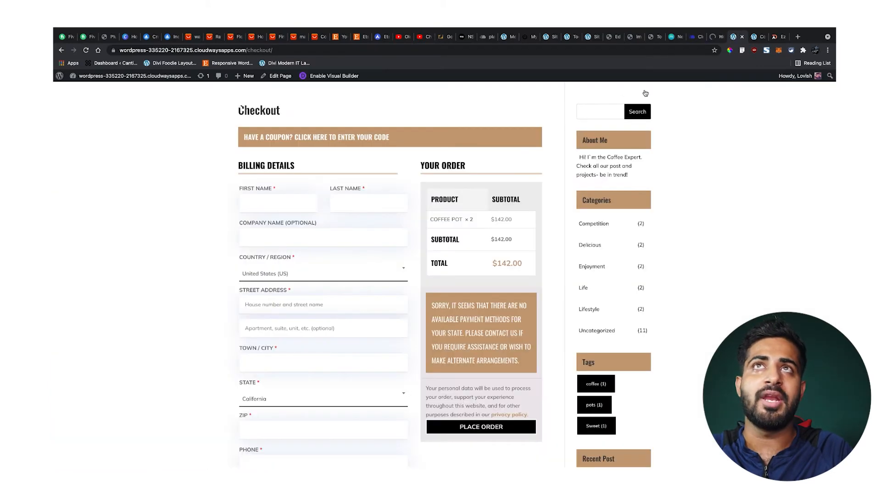
left_click(714, 37)
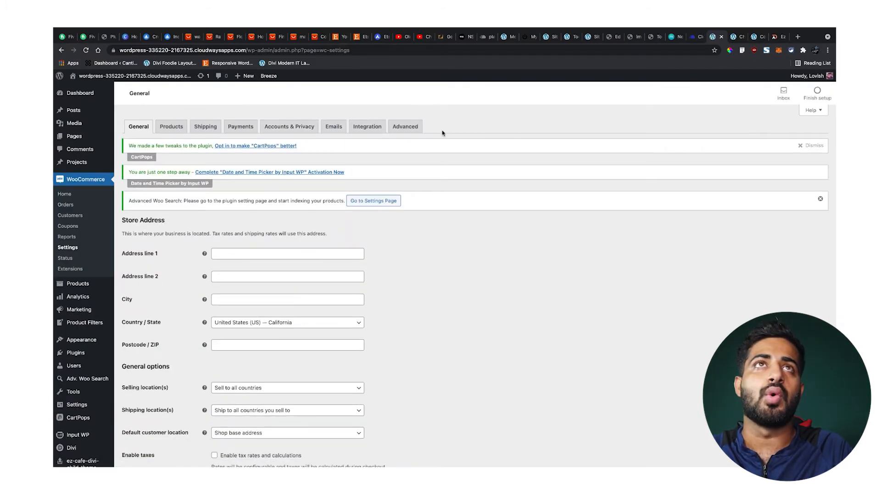
left_click(406, 130)
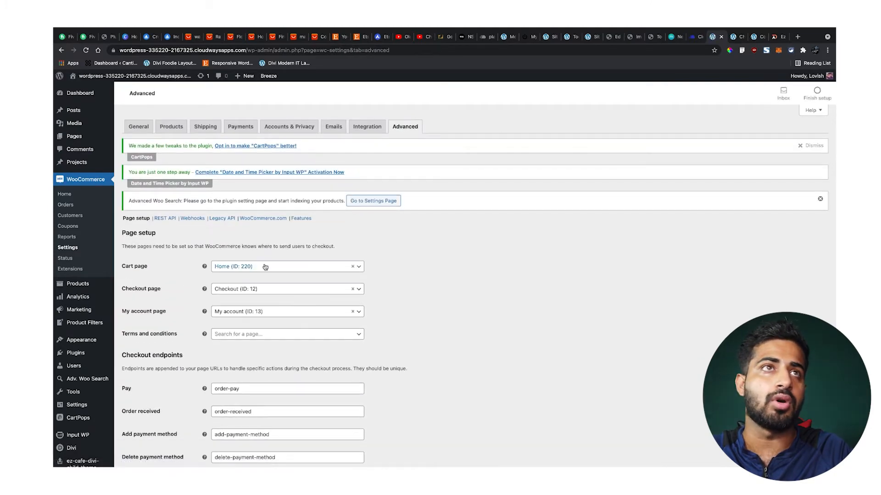
scroll(258, 272, "down", 1)
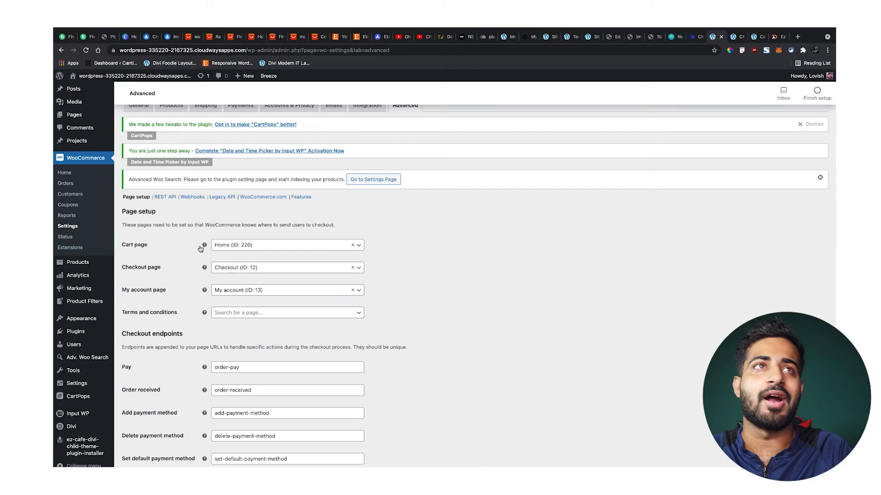
- Set the WooCommerce cart page to Cart (ID: 202) and the checkout page to Checkout (ID: 201)
left_click(277, 250)
type("cart")
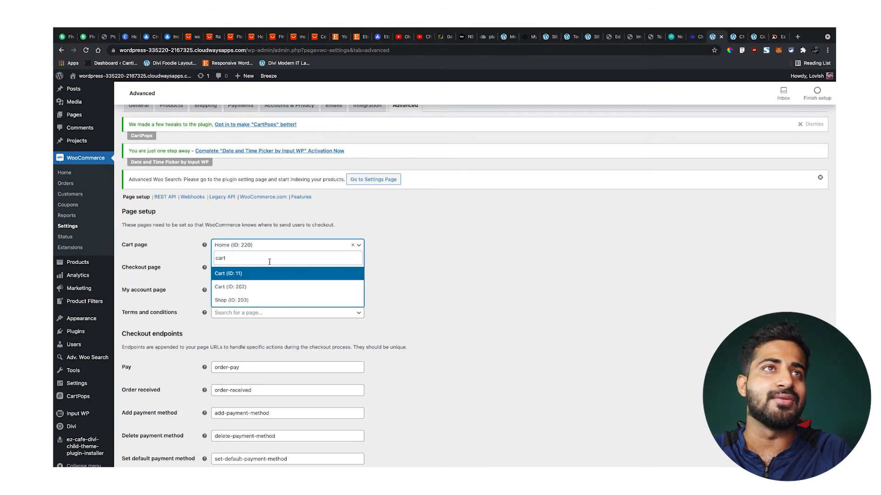
left_click(269, 287)
left_click(274, 271)
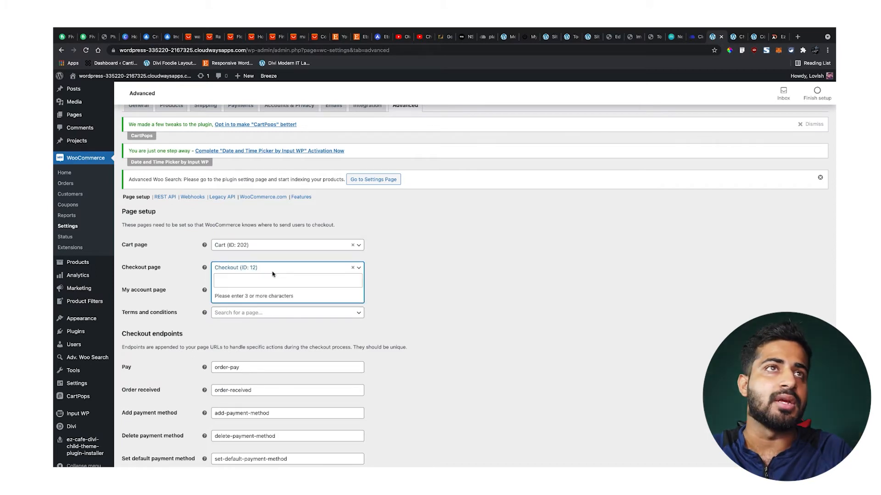
type("check")
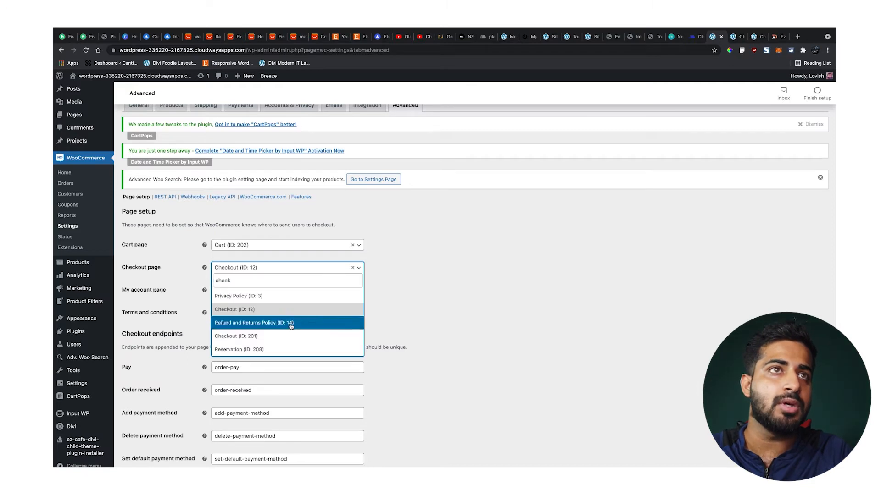
left_click(279, 337)
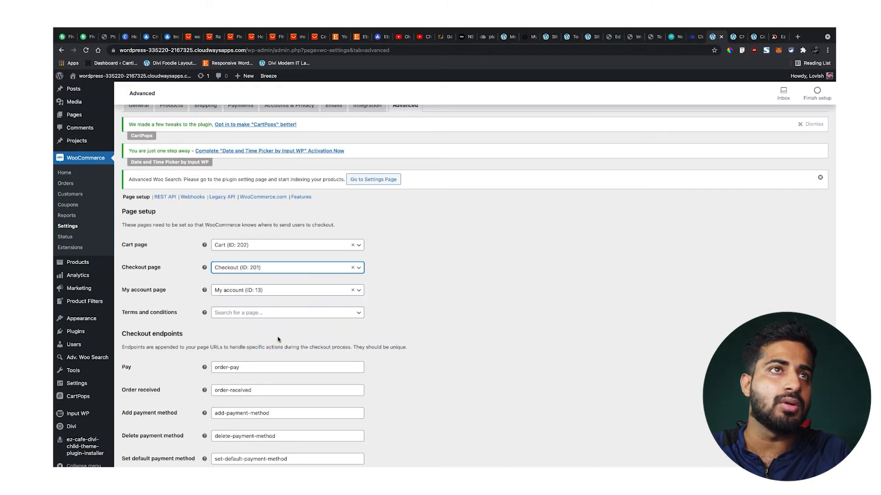
- Set the My account page to My account (ID: 200) and the terms page to Terms and Conditions (ID: 207)
left_click(270, 292)
type("my acc")
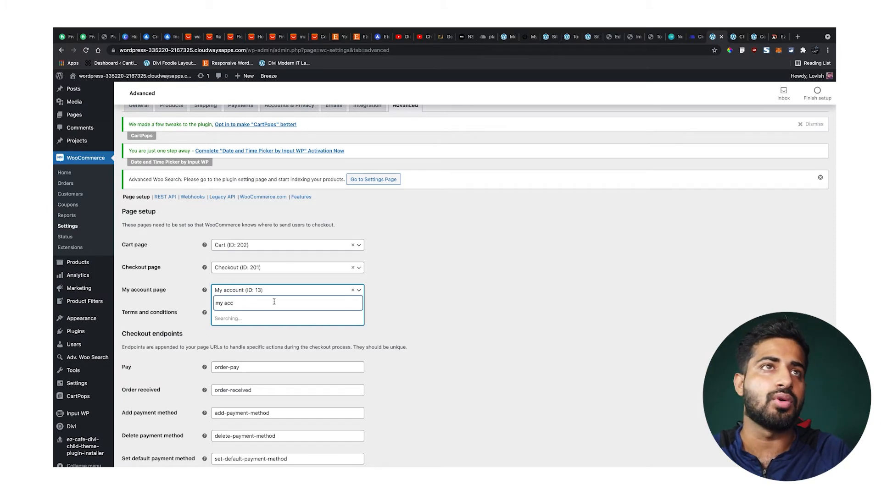
left_click(274, 331)
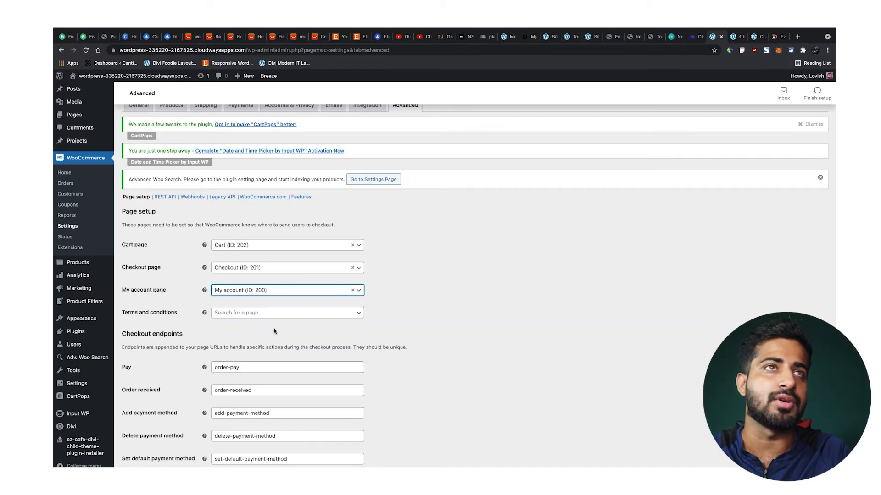
scroll(286, 330, "down", 1)
left_click(279, 303)
type("ter")
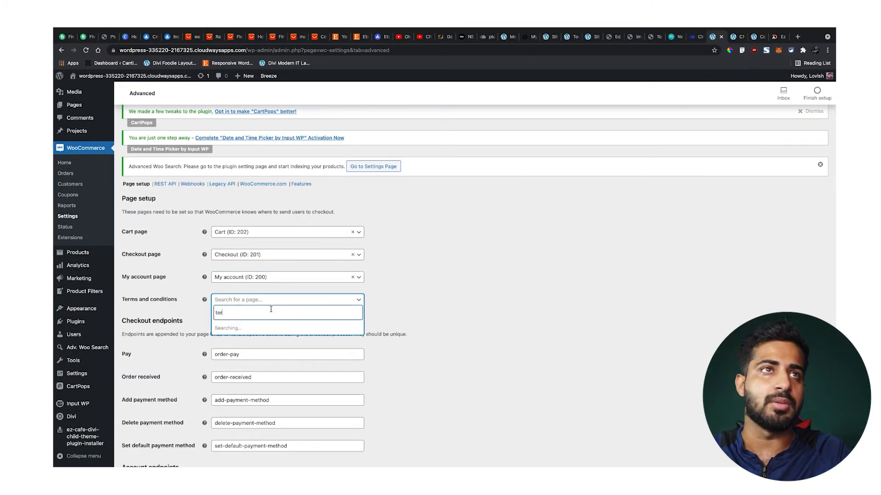
scroll(271, 361, "down", 1)
scroll(271, 361, "down", 2)
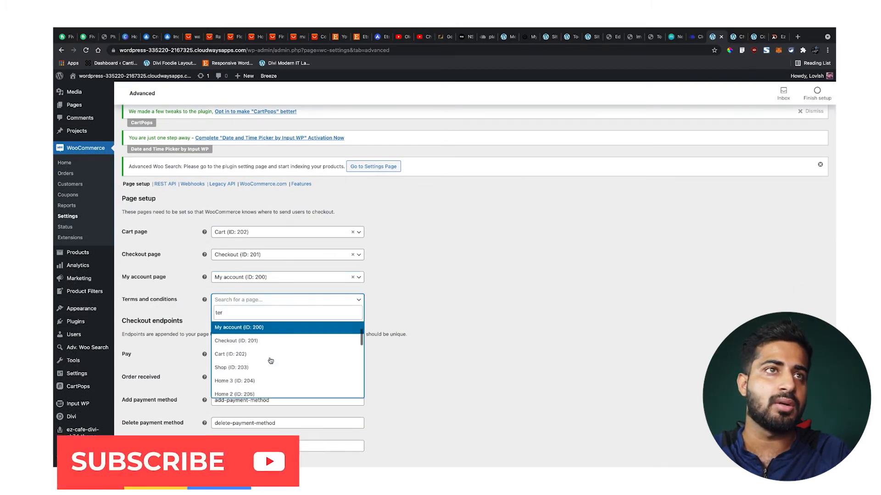
left_click(270, 360)
- Save the WooCommerce advanced settings and look over the checkout and account endpoints
scroll(257, 352, "down", 3)
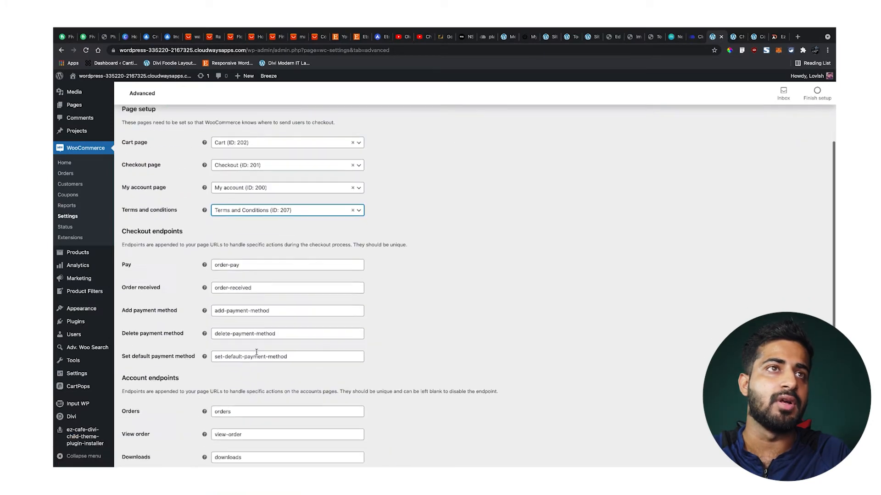
scroll(257, 352, "down", 5)
left_click(147, 427)
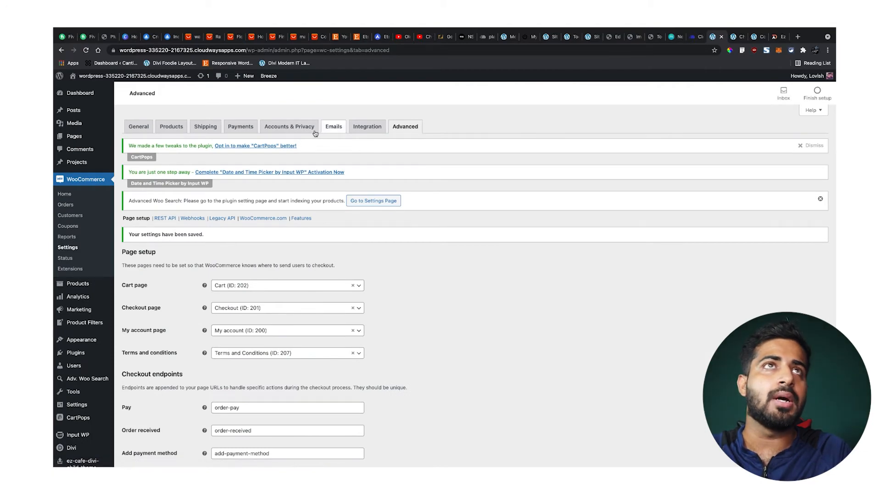
scroll(321, 197, "down", 7)
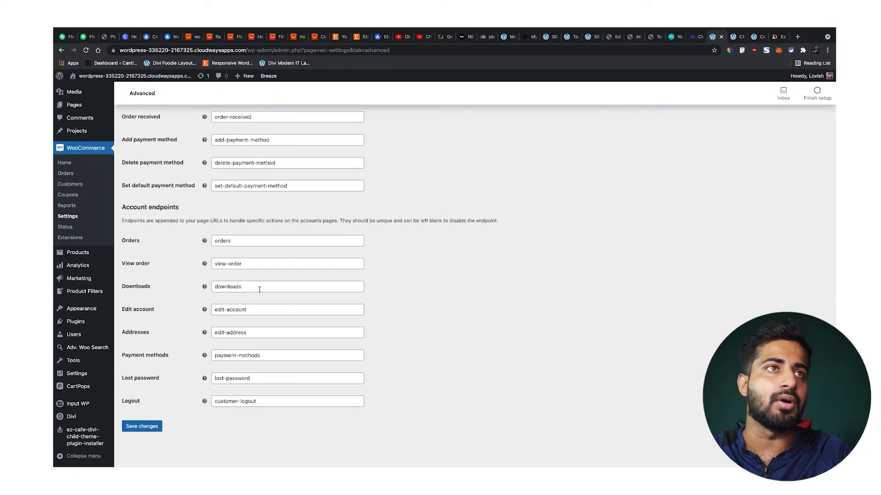
- Clear the Downloads account endpoint in the WooCommerce advanced settings and save the changes
double_click(264, 289)
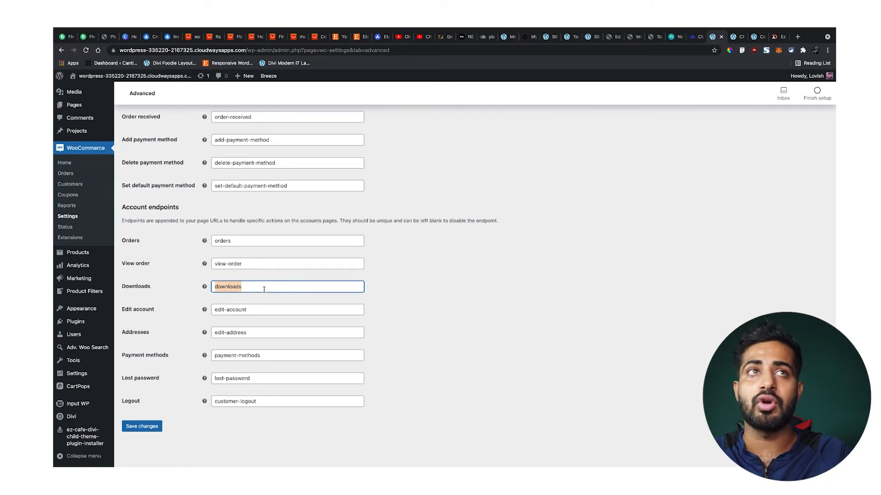
key("BackSpace")
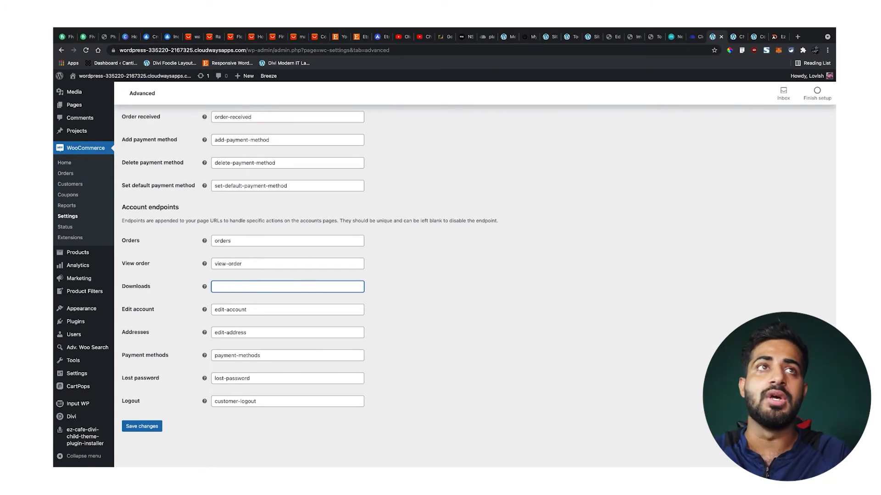
left_click(157, 423)
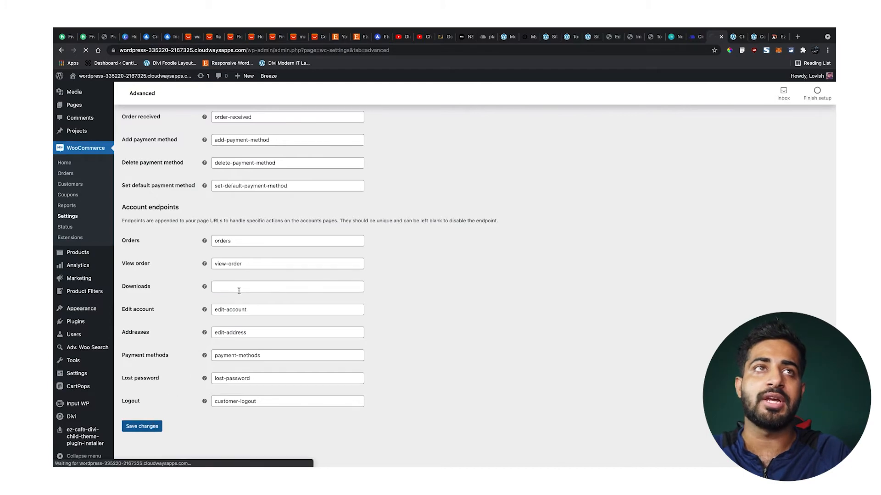
- Reload the live checkout page to check it against the saved page settings
left_click(757, 56)
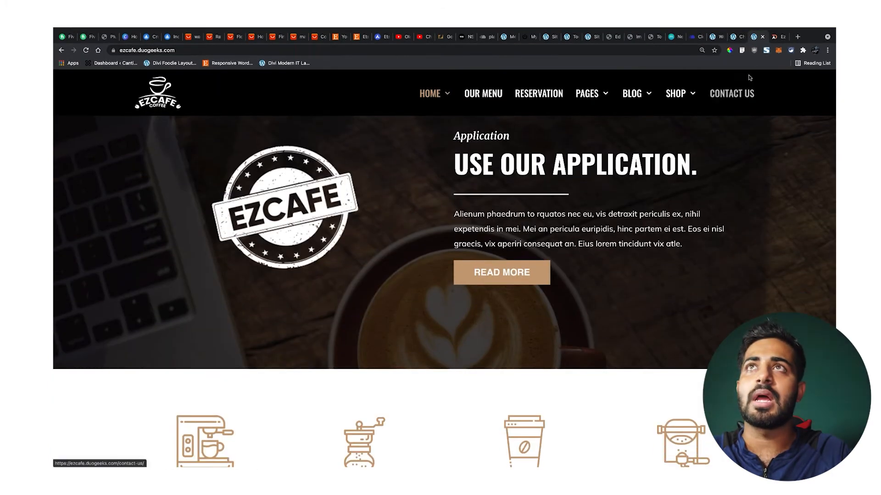
left_click(739, 37)
left_click(89, 51)
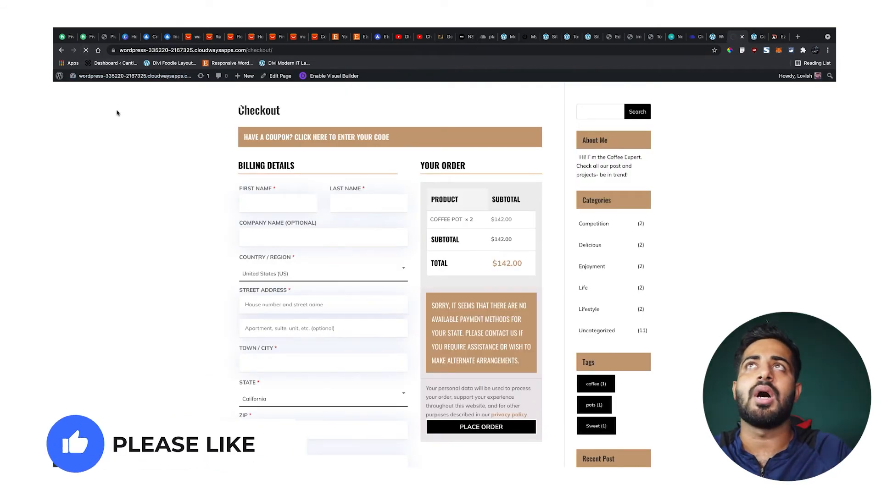
left_click(144, 80)
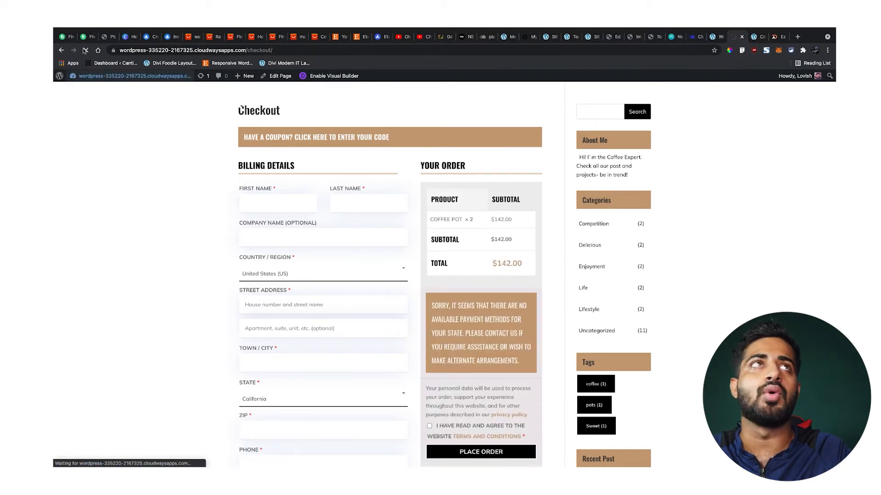
- Load the live site's home page by removing the checkout path from its address
left_click(62, 50)
left_click_drag(248, 50, 299, 57)
key("BackSpace")
key("Return")
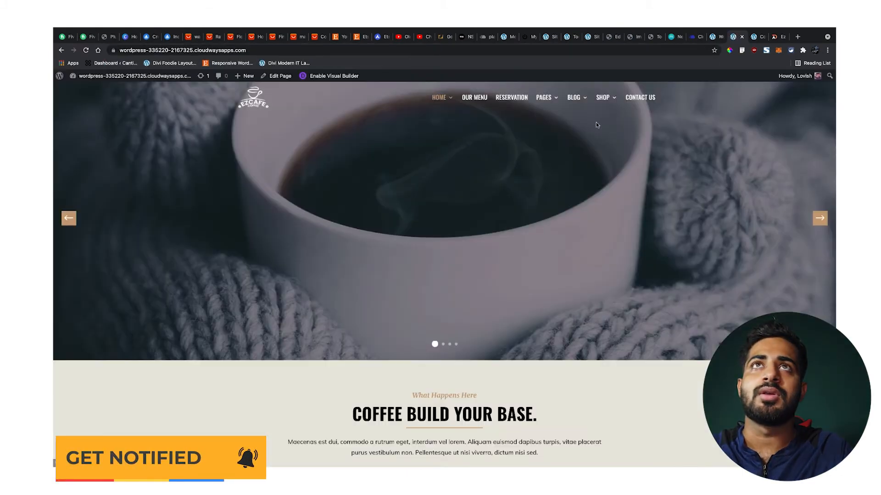
- Review the cart and checkout pages linked from the live site's Shop navigation
mouse_move(603, 98)
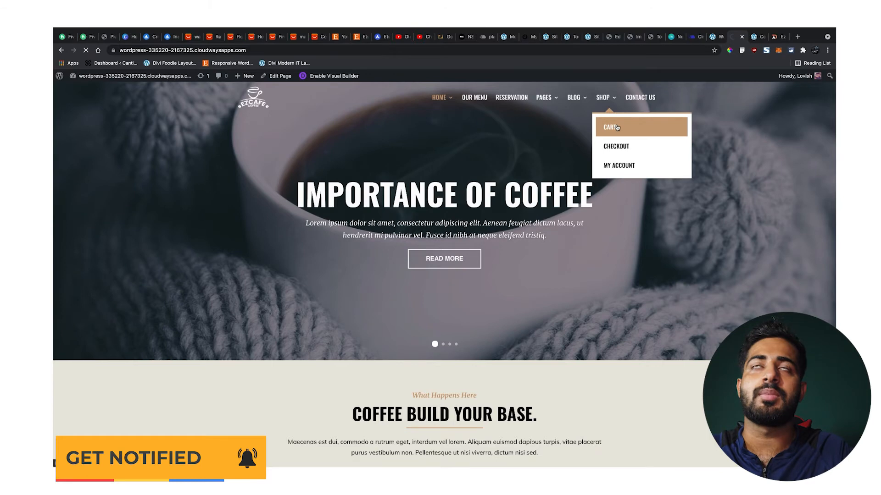
left_click(619, 143)
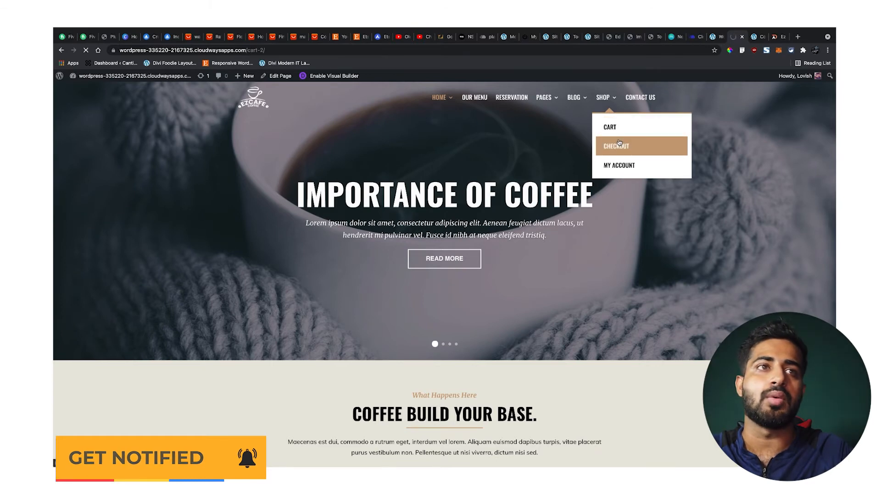
scroll(623, 215, "down", 3)
scroll(623, 215, "down", 1)
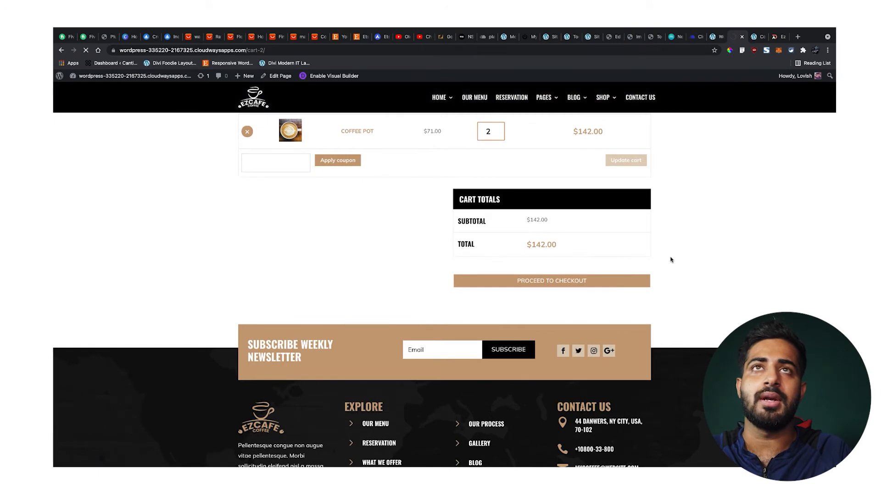
scroll(670, 261, "down", 3)
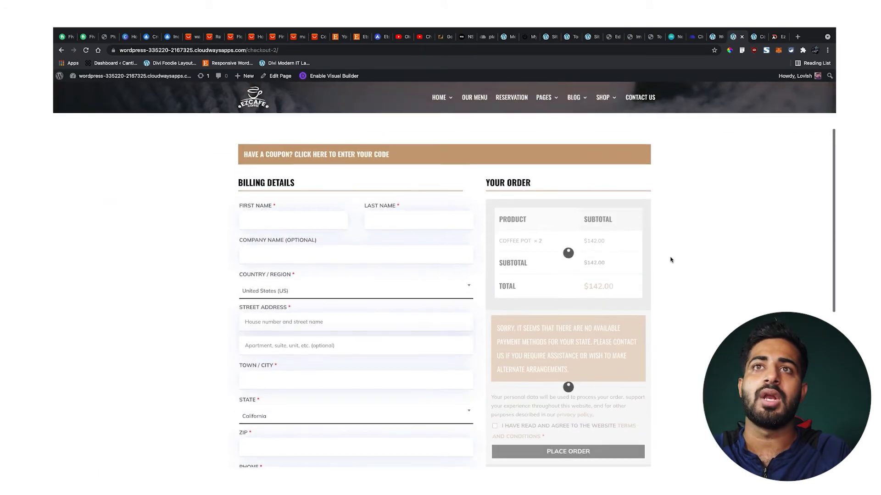
scroll(670, 260, "down", 4)
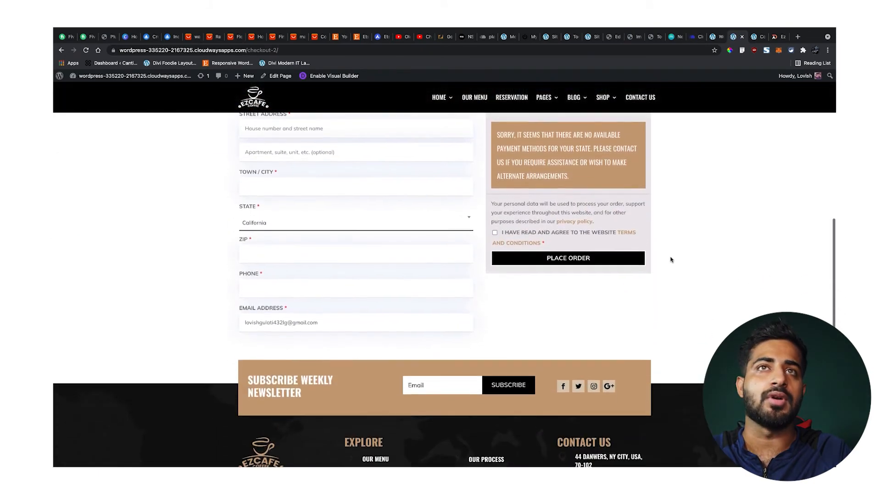
scroll(670, 260, "up", 2)
scroll(670, 260, "up", 3)
- View the orders section of the live My Account page and return to the home page
mouse_move(604, 98)
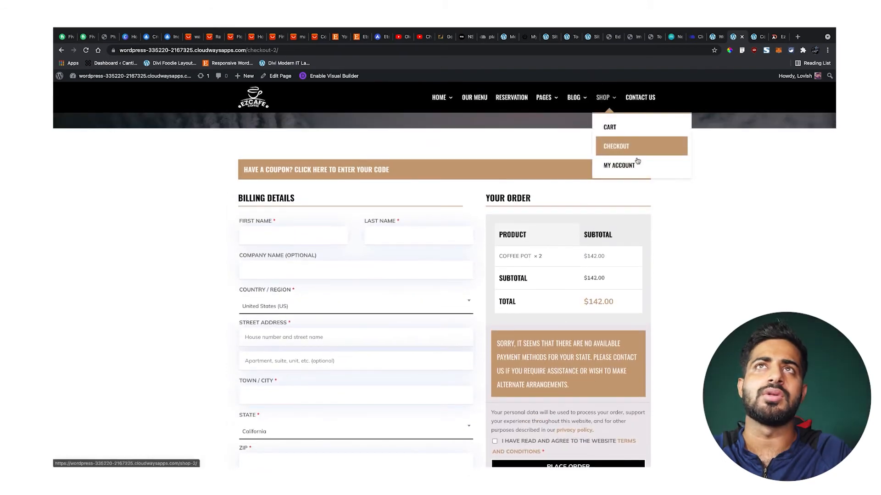
left_click(638, 168)
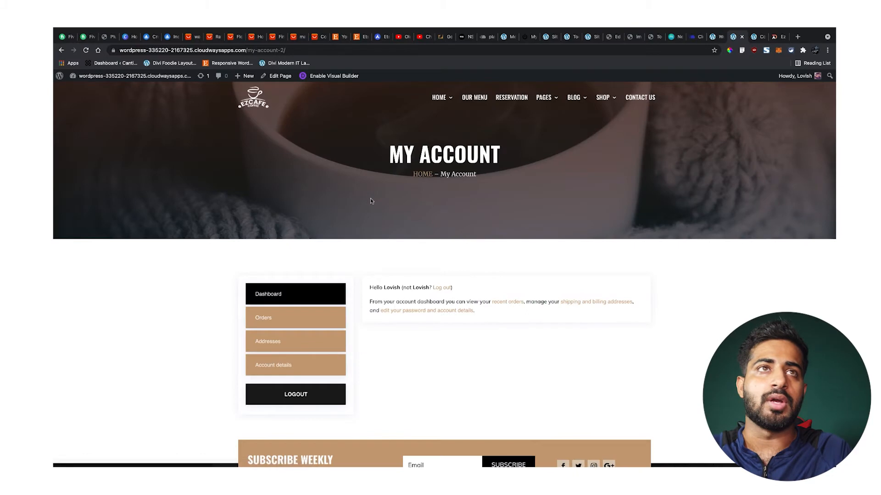
scroll(370, 198, "down", 1)
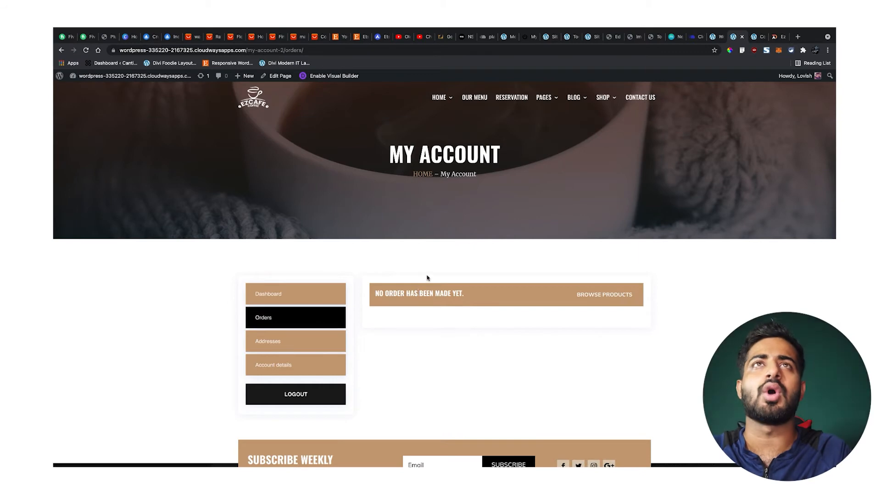
left_click(263, 104)
- Enable CartPops in the plugin's quick actions on the WordPress dashboard and save the settings
left_click(716, 34)
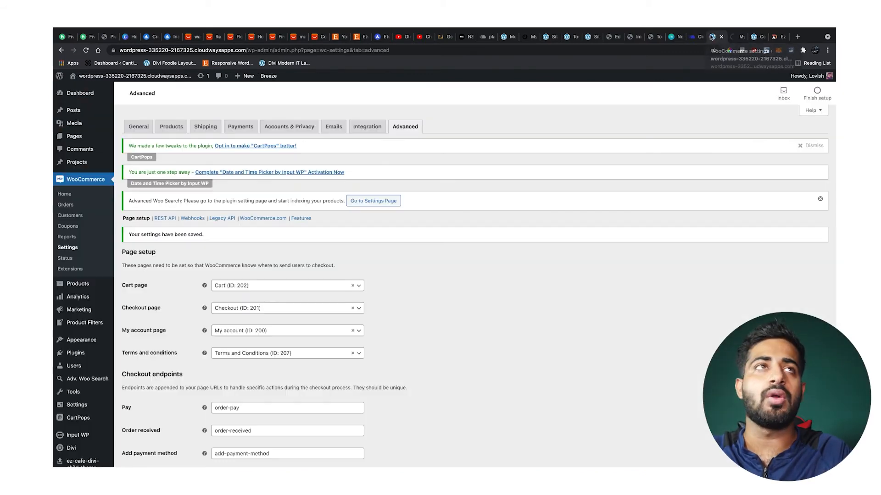
mouse_move(97, 402)
scroll(97, 402, "down", 1)
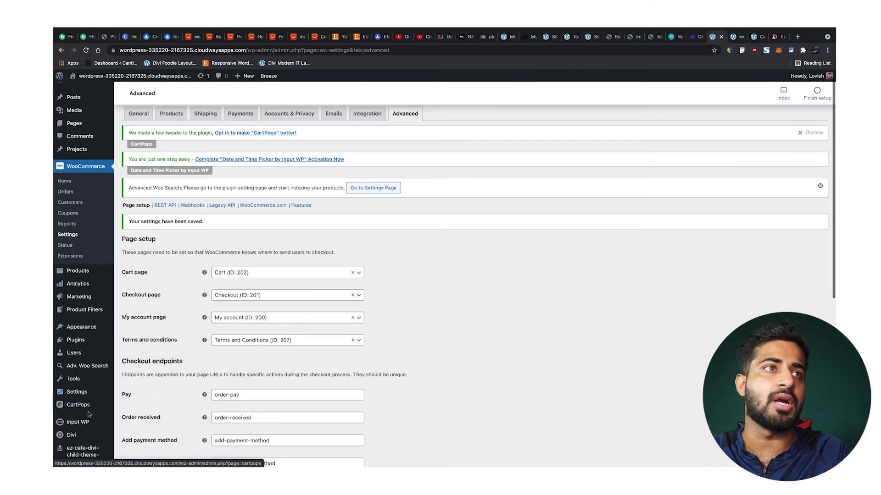
left_click(85, 406)
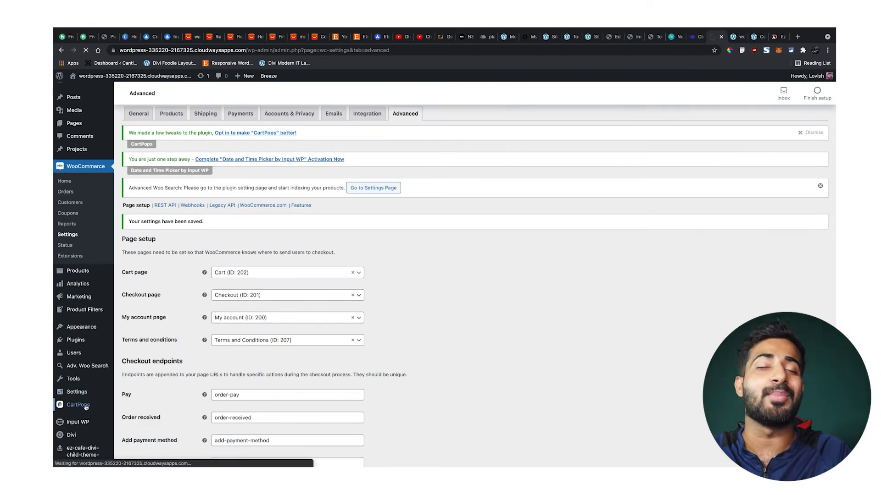
left_click(158, 198)
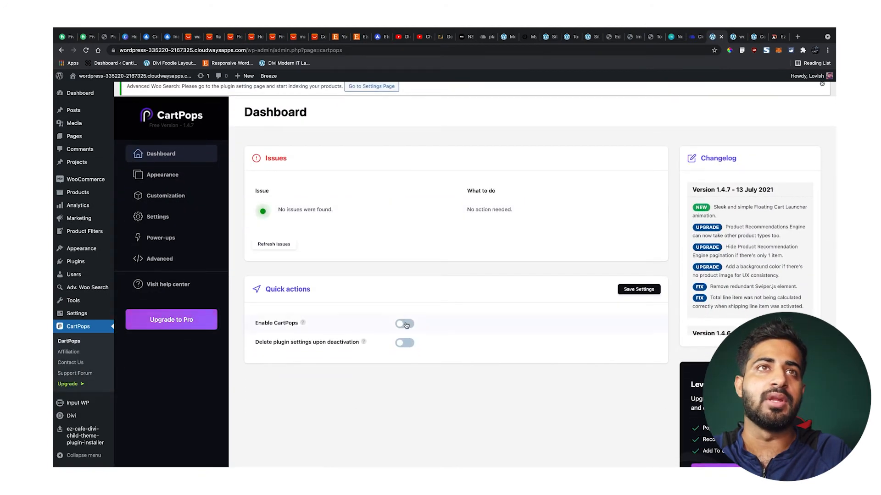
left_click(646, 290)
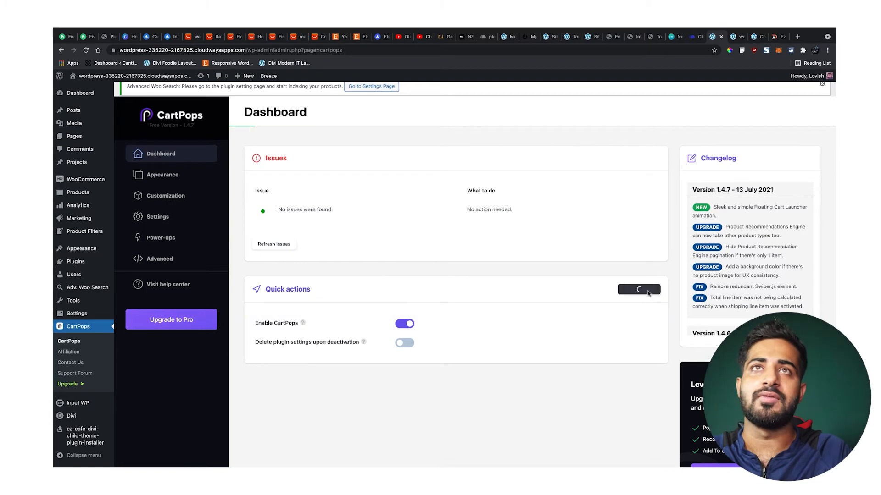
- Reload the live home page and add Choco Bites to the cart to test the pop-out cart
left_click(741, 38)
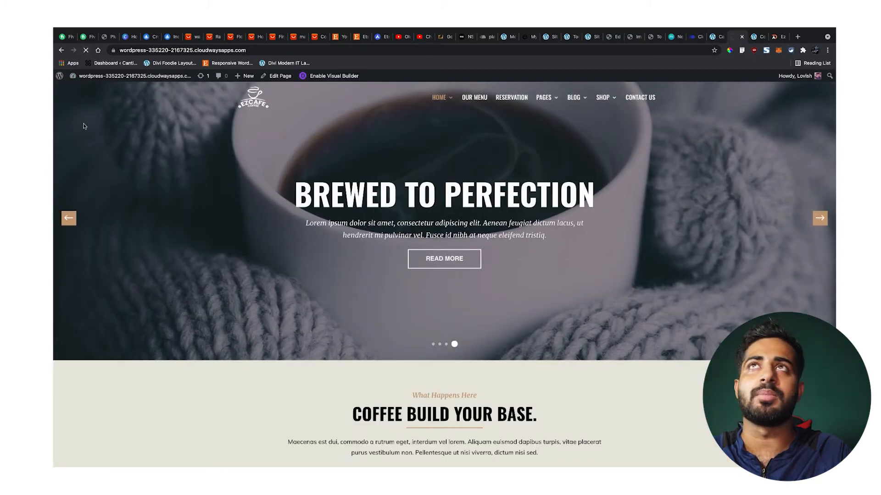
scroll(452, 162, "down", 20)
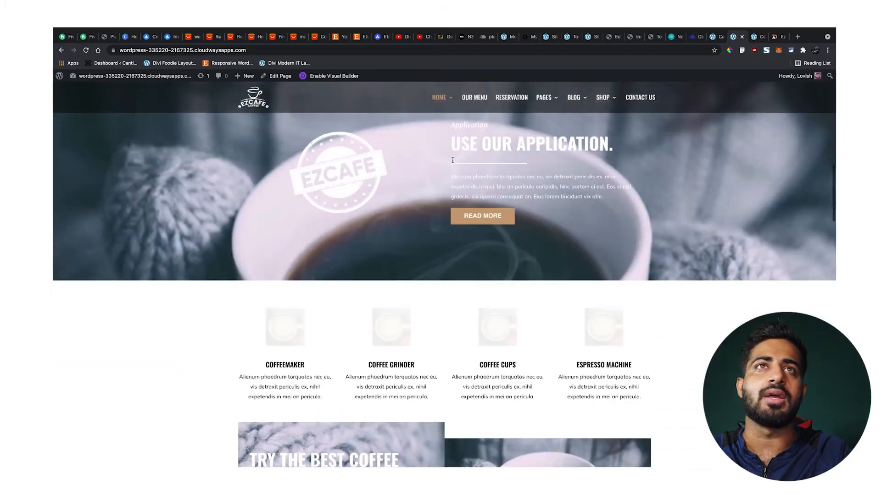
scroll(452, 163, "down", 10)
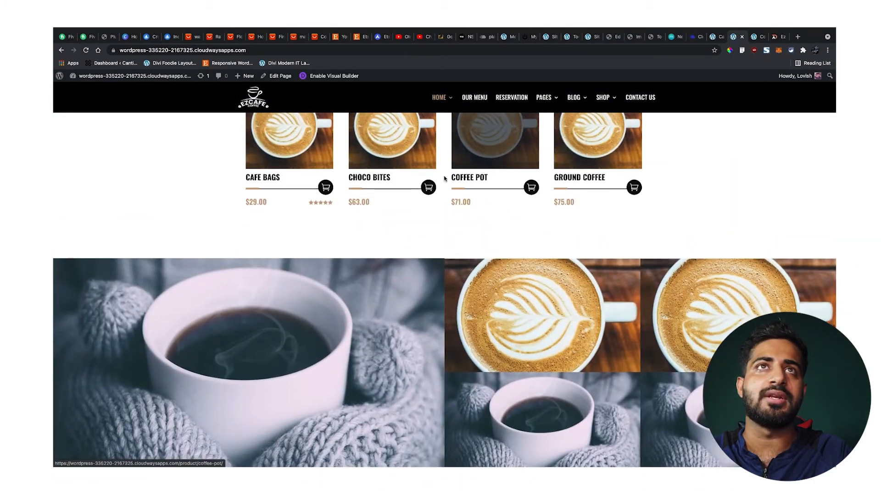
left_click(428, 188)
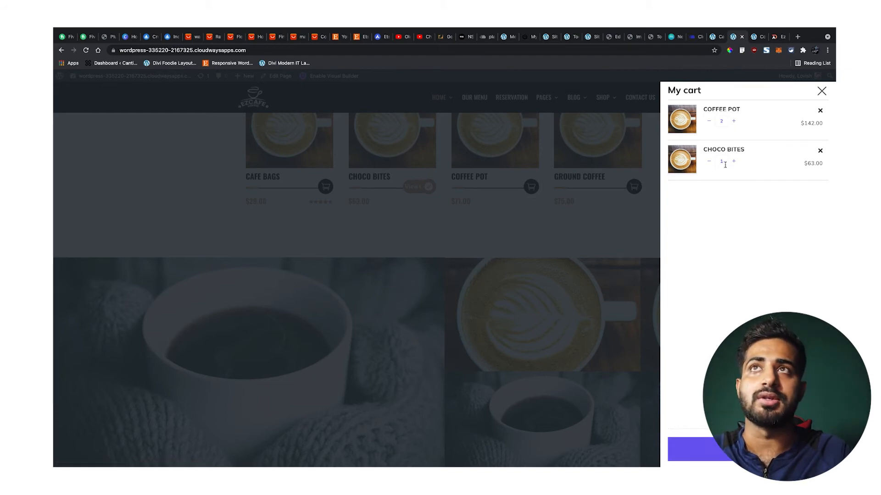
- Examine the home page styling on the ezcafe.duogeeks.com demo site for comparison
left_click(764, 37)
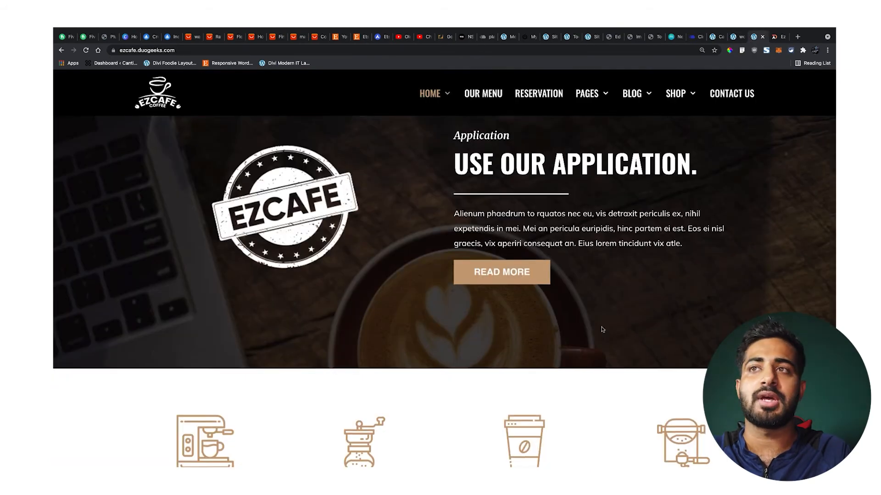
scroll(602, 329, "down", 5)
scroll(697, 351, "down", 2)
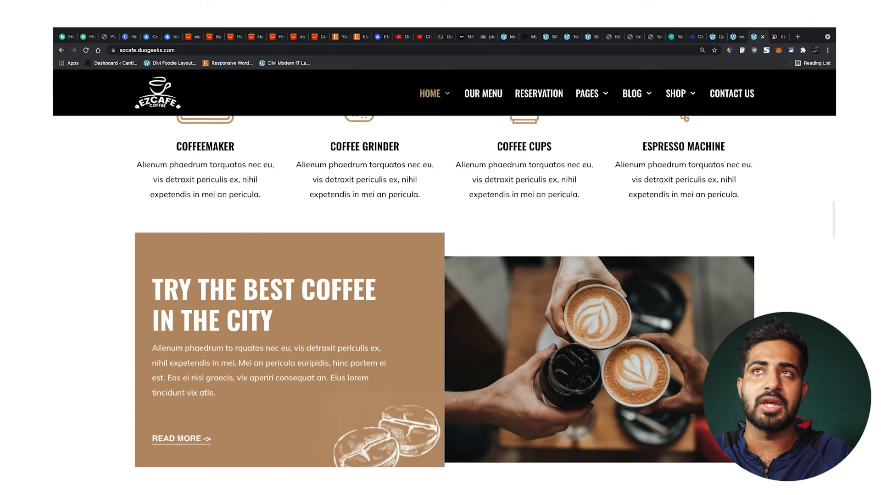
- Enable the rounded style in the primary color scheme of the CartPops appearance settings
left_click(726, 36)
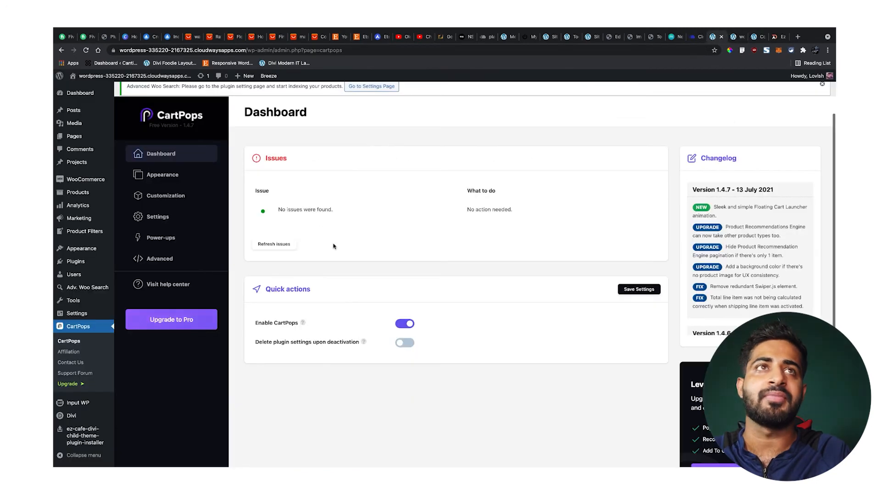
left_click(182, 179)
scroll(527, 317, "down", 2)
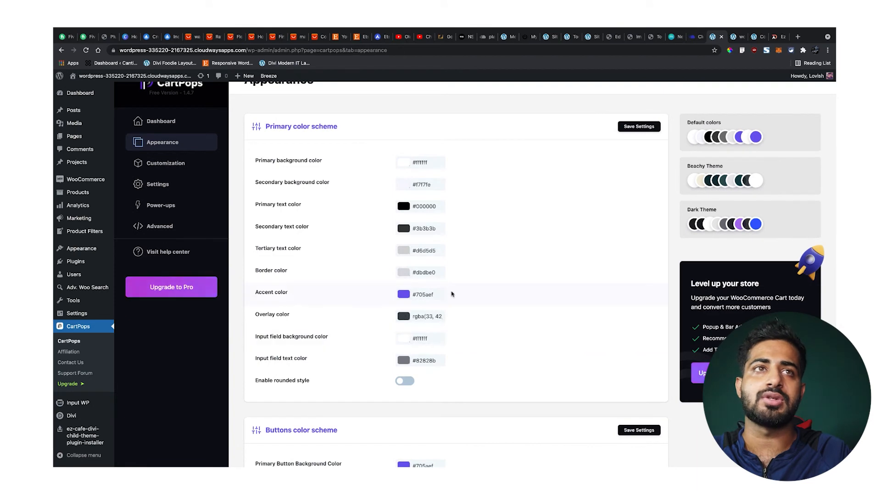
scroll(452, 296, "down", 3)
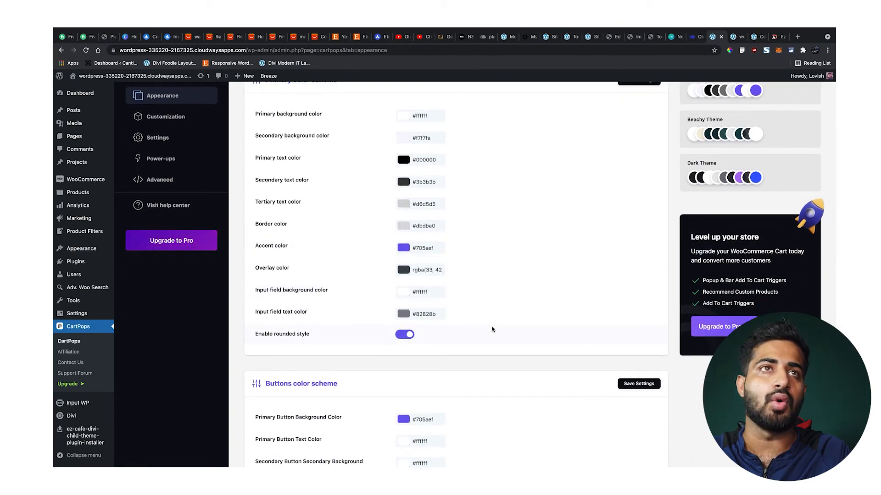
scroll(521, 318, "up", 2)
- Review the button, recommendations and cart launcher color schemes and save the CartPops appearance settings
scroll(550, 248, "down", 10)
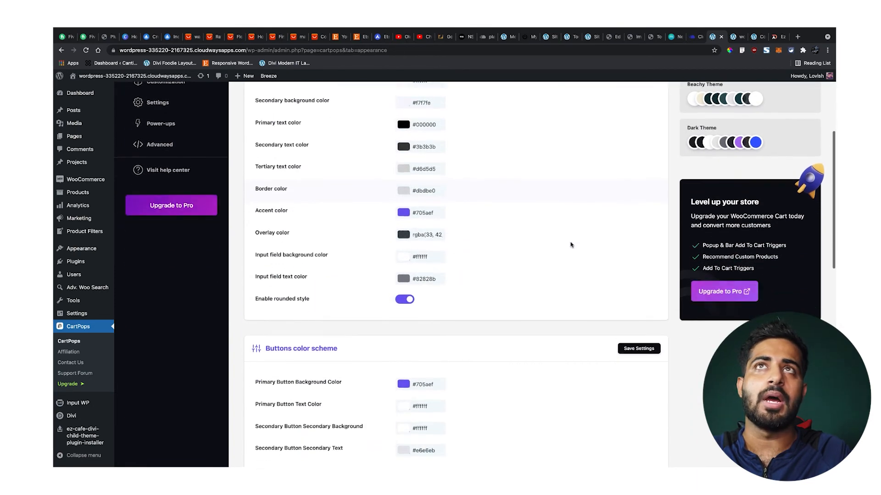
scroll(532, 251, "down", 3)
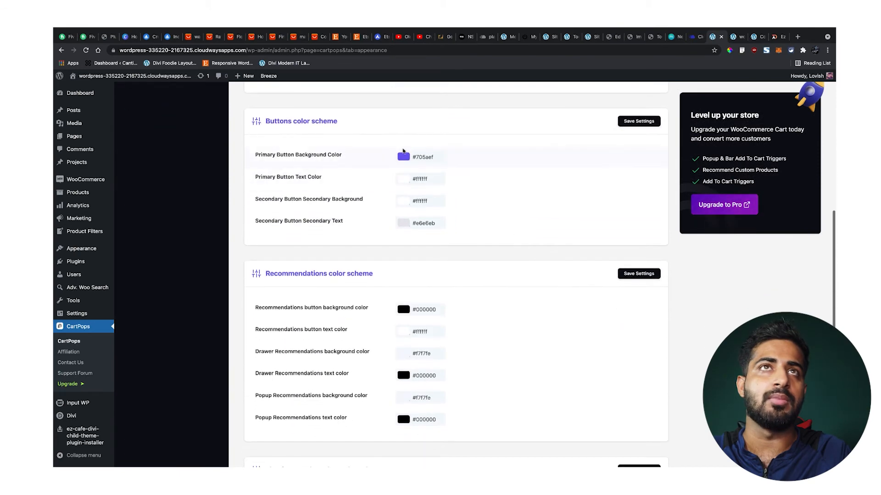
scroll(460, 212, "down", 3)
scroll(452, 258, "down", 10)
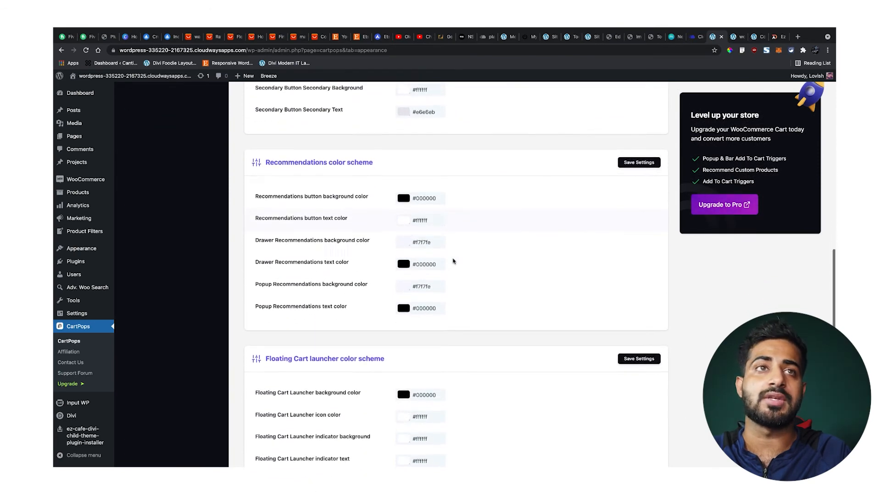
scroll(329, 260, "down", 3)
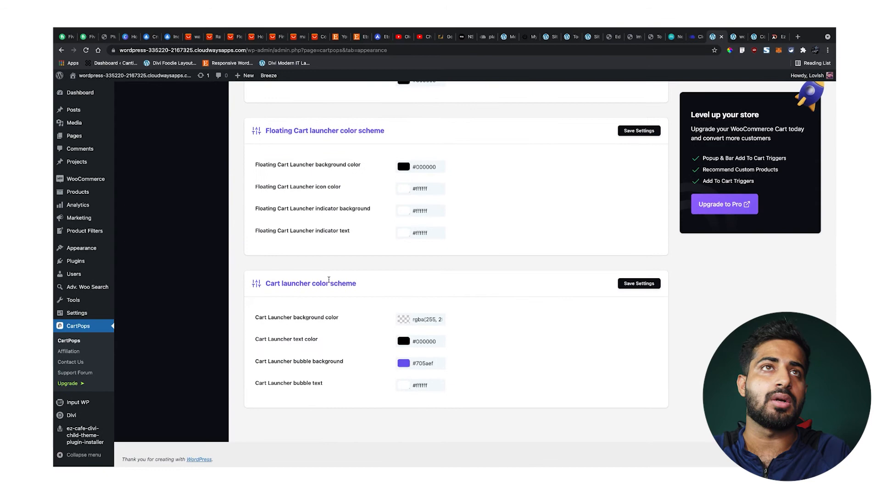
left_click(638, 283)
- Open the CartPops customization settings
scroll(442, 254, "up", 10)
scroll(442, 253, "up", 5)
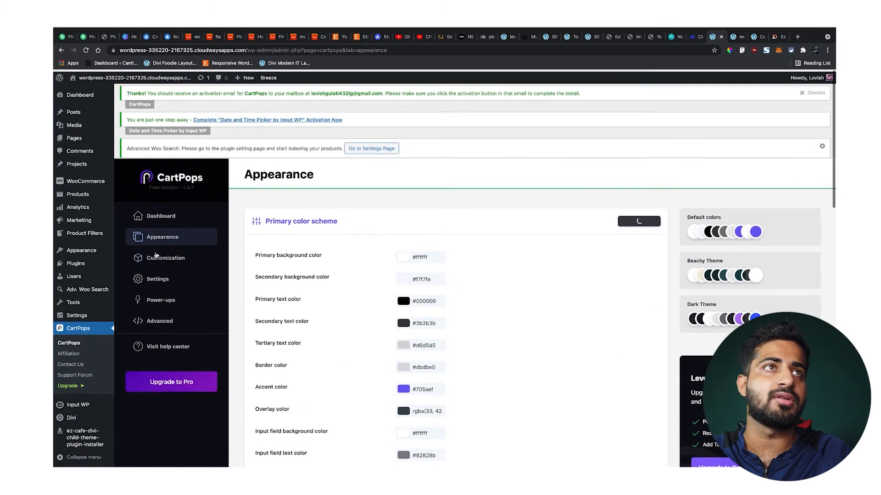
left_click(162, 257)
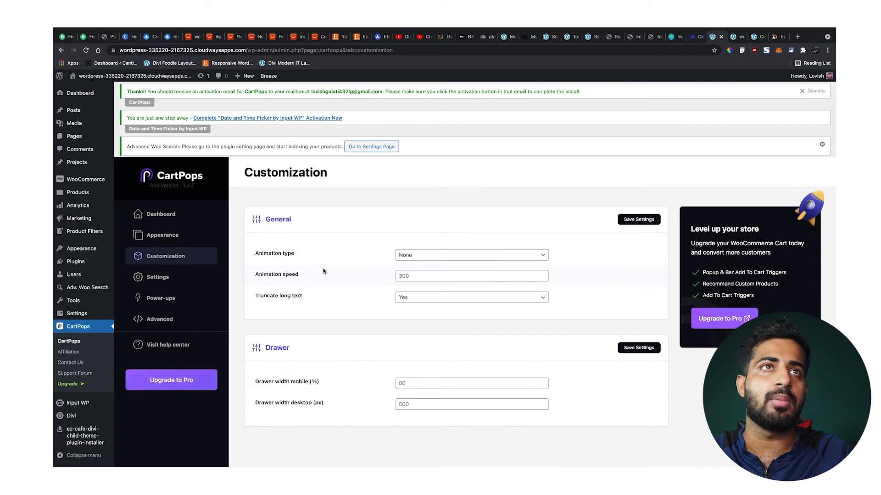
- Enable the coupon form and the floating cart launcher in the CartPops settings
scroll(309, 325, "down", 1)
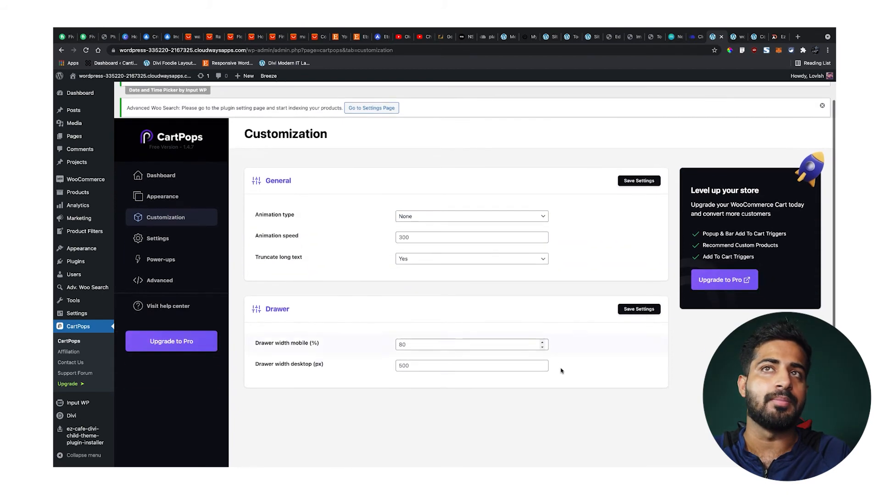
left_click(158, 239)
scroll(379, 244, "down", 1)
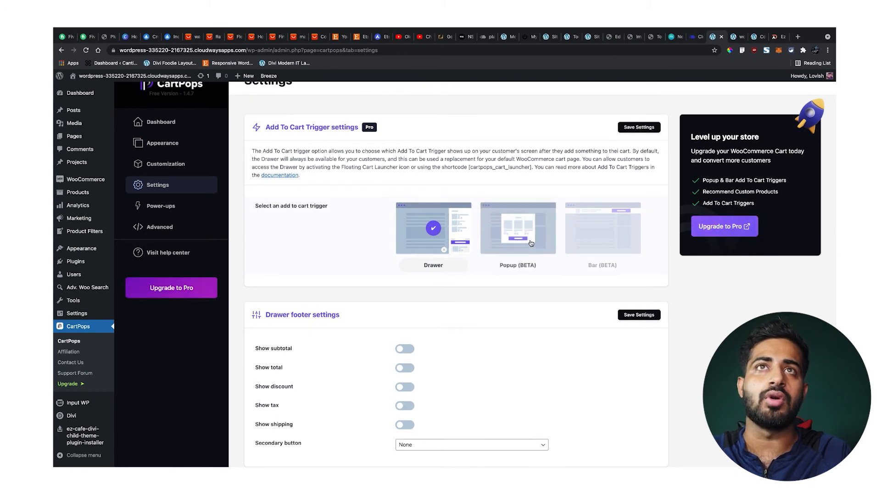
scroll(507, 281, "down", 2)
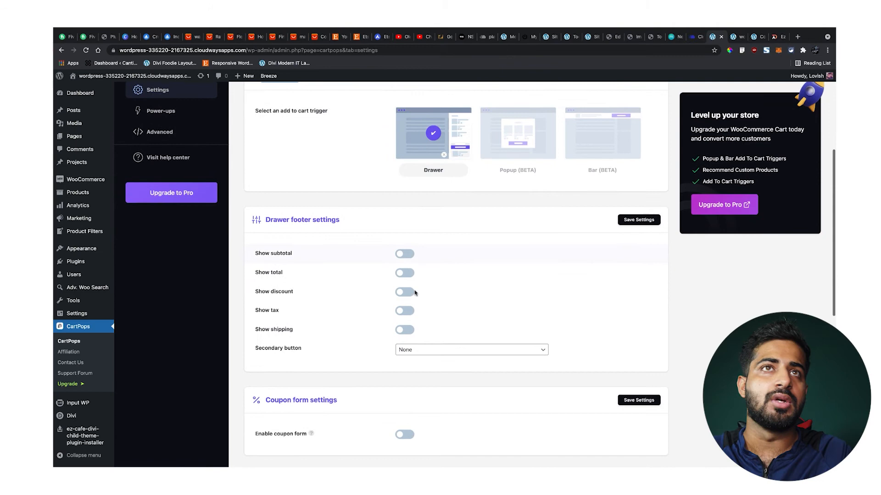
scroll(413, 268, "down", 2)
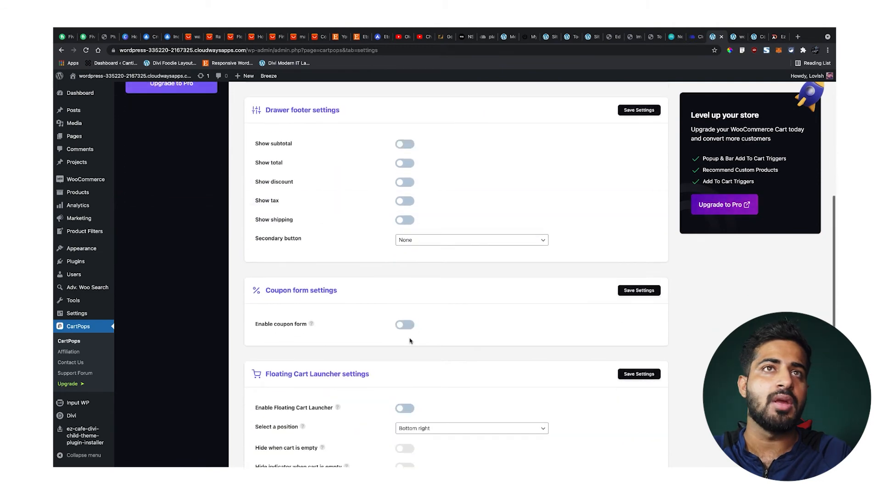
left_click(404, 325)
scroll(436, 314, "down", 2)
left_click(406, 325)
scroll(443, 321, "down", 1)
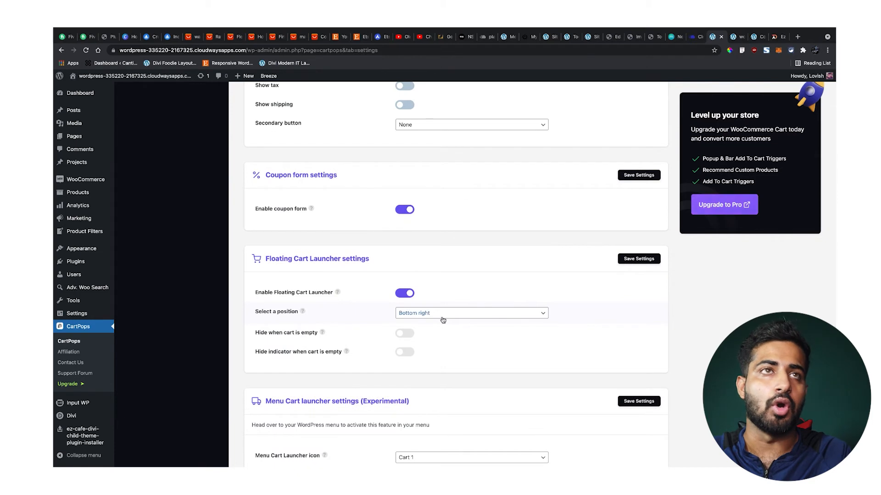
- Review the floating and menu cart launcher options and save the CartPops settings
scroll(427, 319, "down", 1)
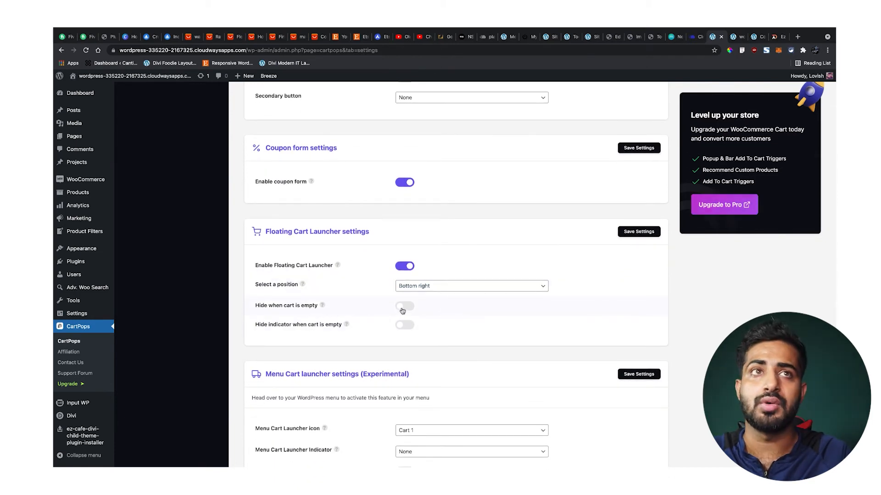
scroll(402, 311, "down", 3)
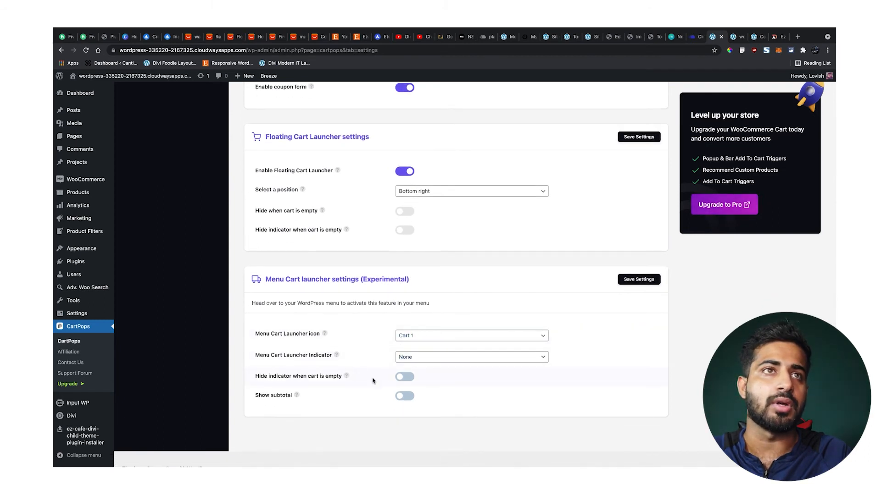
left_click(635, 280)
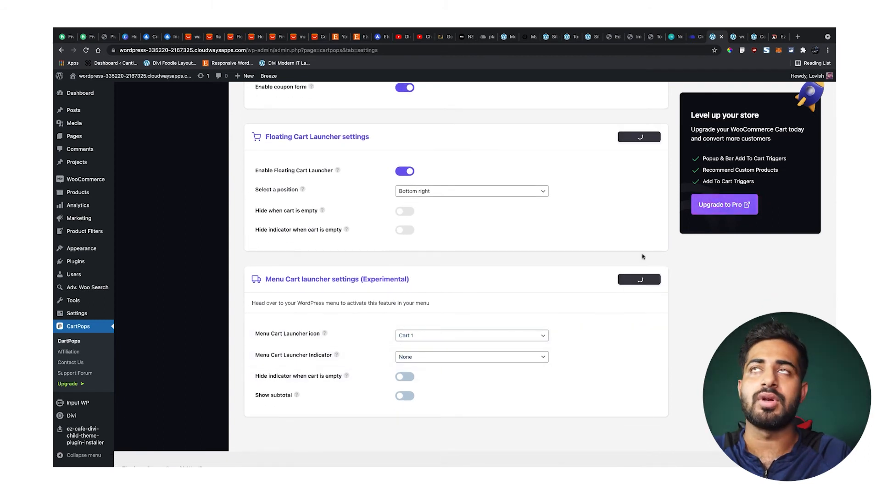
- Check the floating cart launcher and the cart drawer's coupon field on the storefront home page
left_click(744, 38)
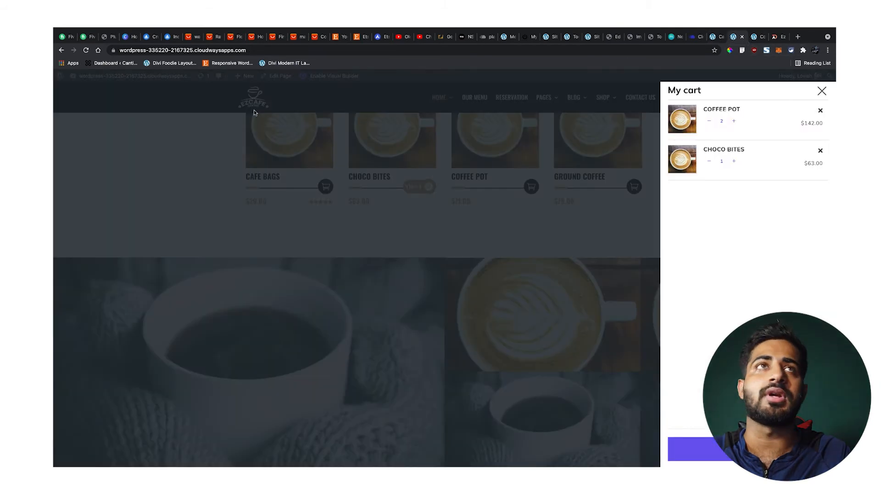
left_click(186, 123)
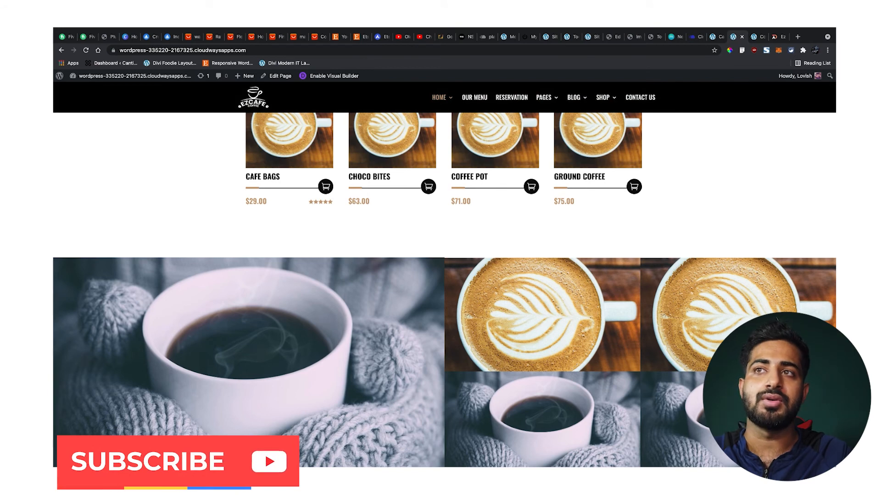
left_click(814, 444)
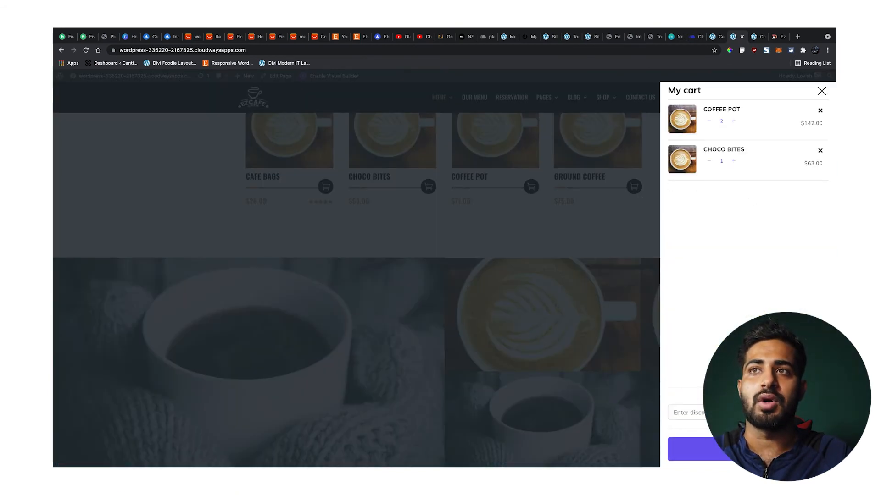
- Enable subtotal, total, discount, tax and shipping in the CartPops drawer footer settings and save them
left_click(713, 38)
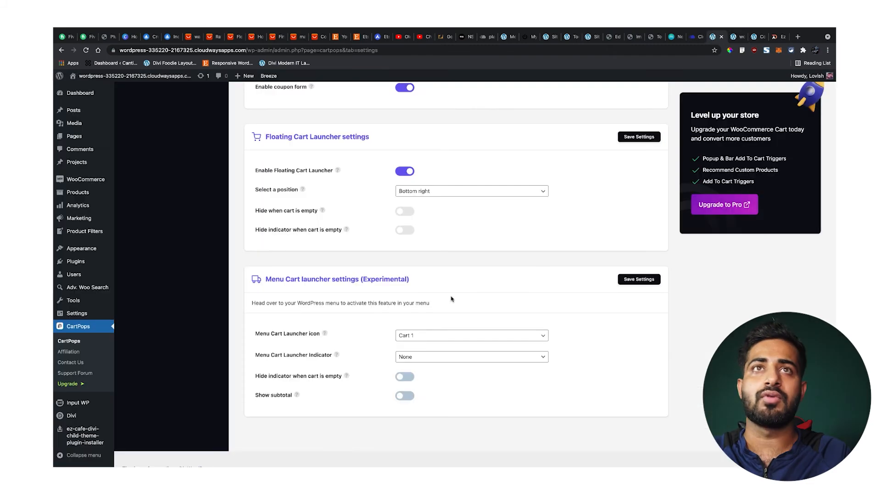
scroll(415, 295, "up", 5)
scroll(413, 296, "up", 2)
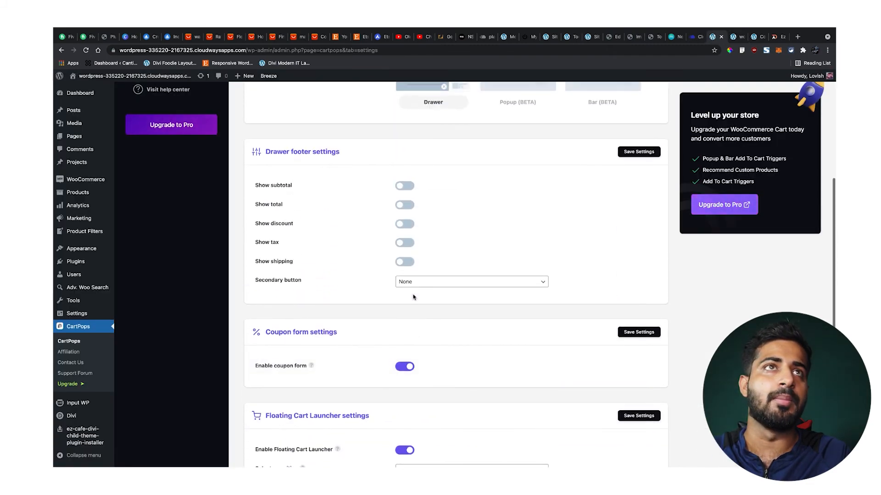
left_click(405, 205)
left_click(405, 225)
left_click(402, 261)
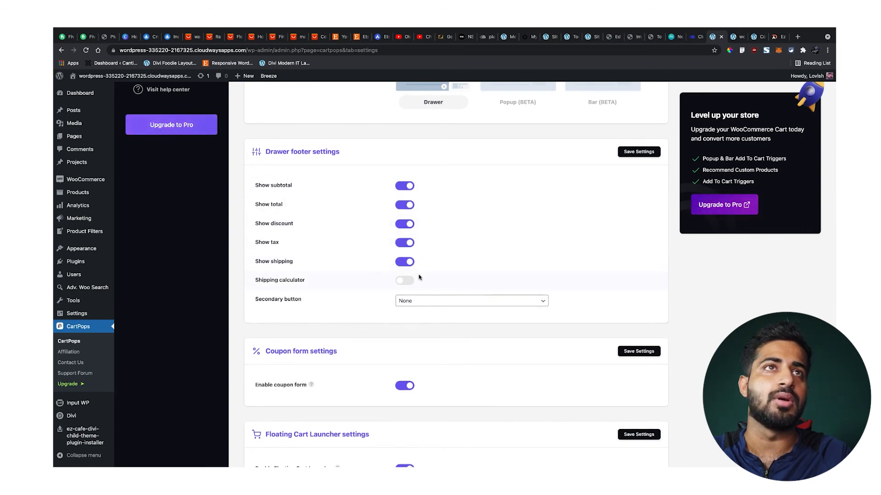
left_click(405, 281)
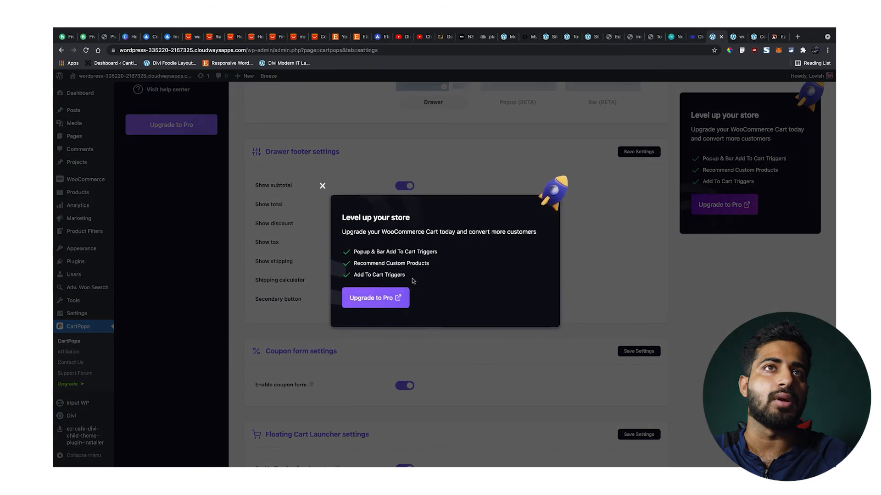
left_click(322, 186)
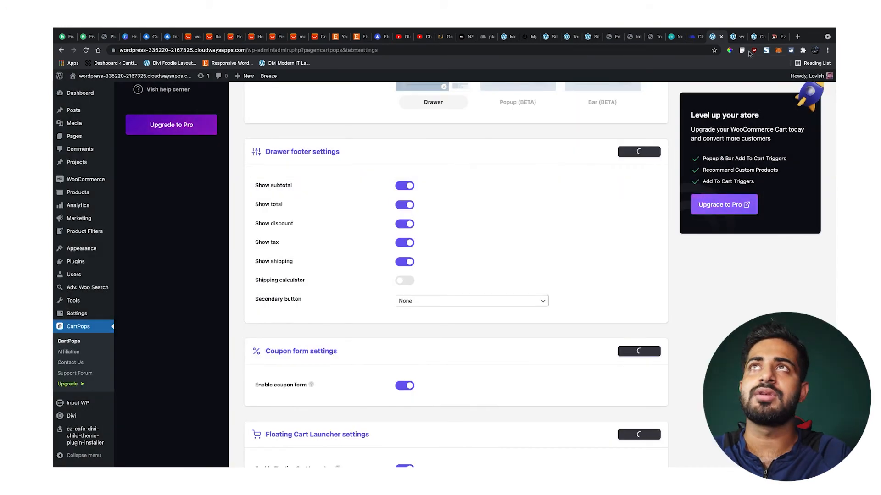
- Check the storefront home page after the drawer footer changes and close the open cart drawer
left_click(738, 37)
left_click(821, 91)
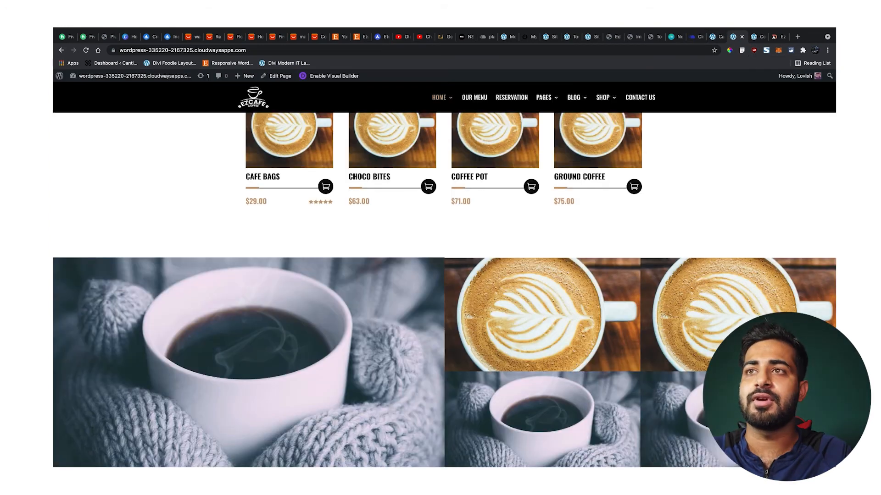
- Set the input field text color to #2222c6 in the CartPops primary color scheme and save the appearance settings
left_click(719, 38)
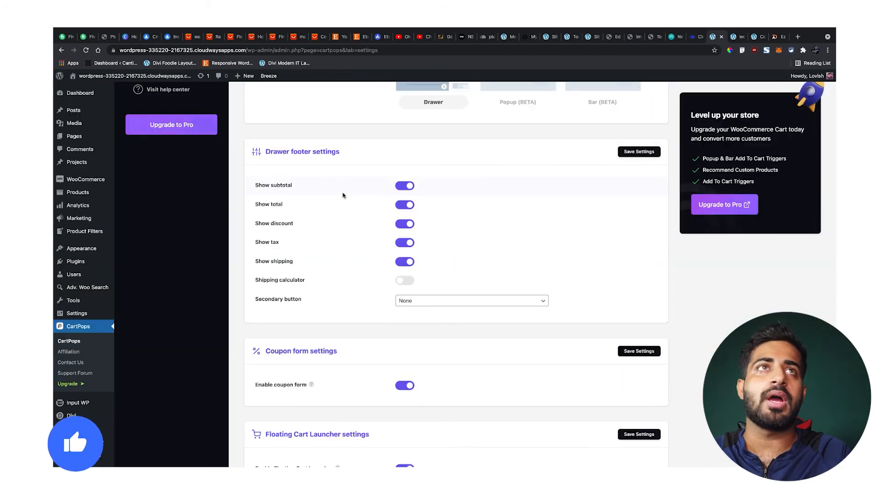
left_click(182, 236)
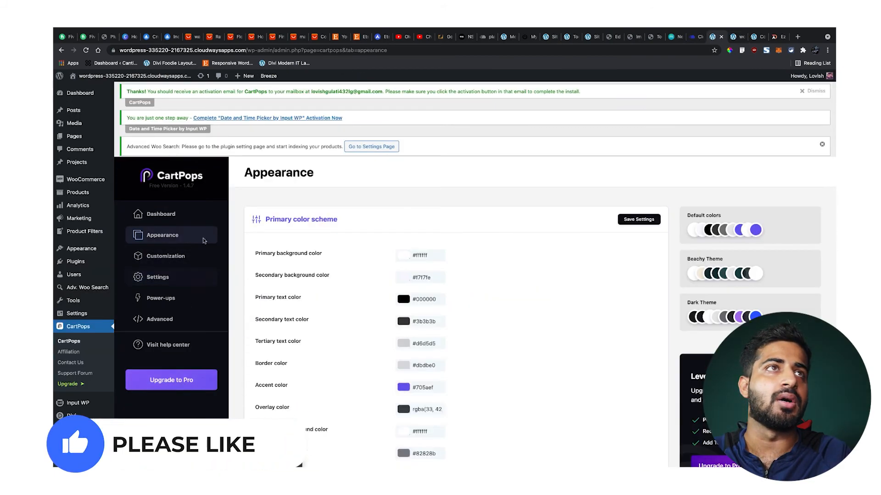
scroll(476, 270, "down", 2)
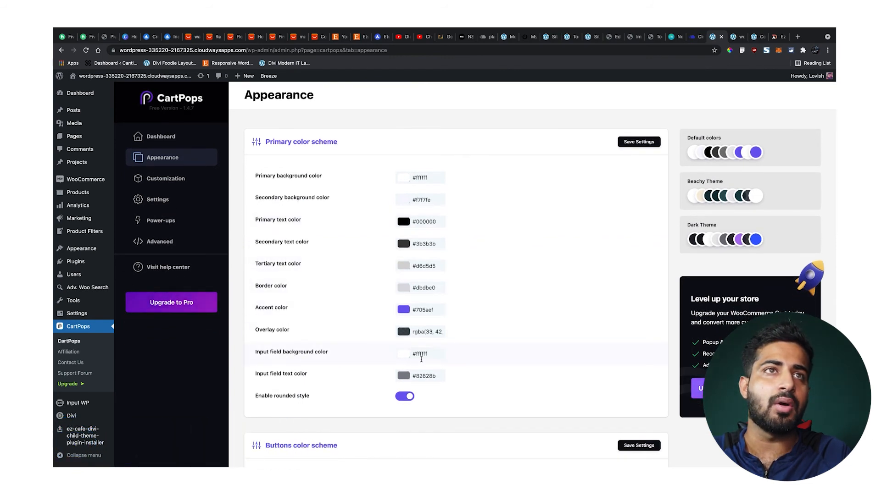
double_click(437, 377)
left_click_drag(521, 306, 532, 280)
left_click(542, 362)
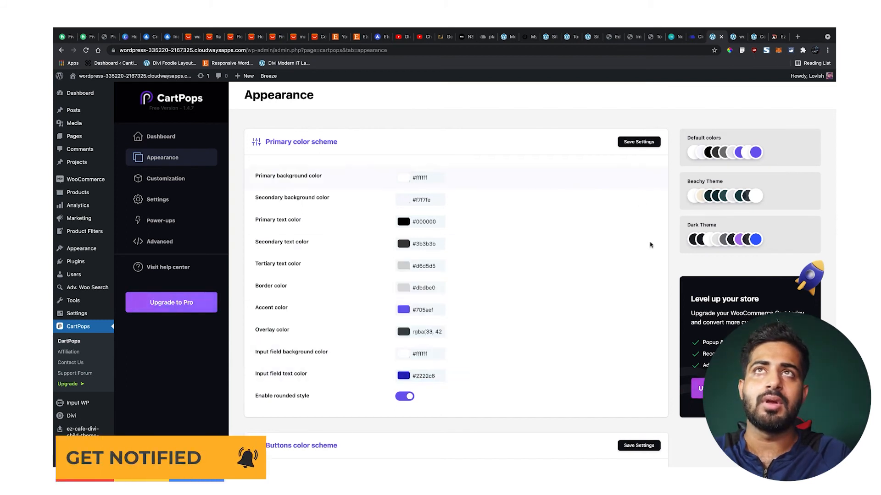
left_click(639, 142)
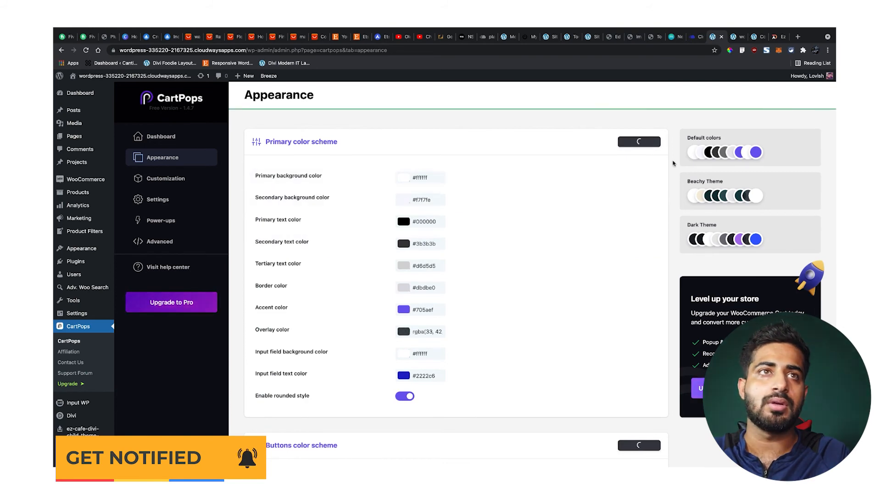
- Reload the storefront home page and inspect the input field text color in its cart drawer
left_click(735, 38)
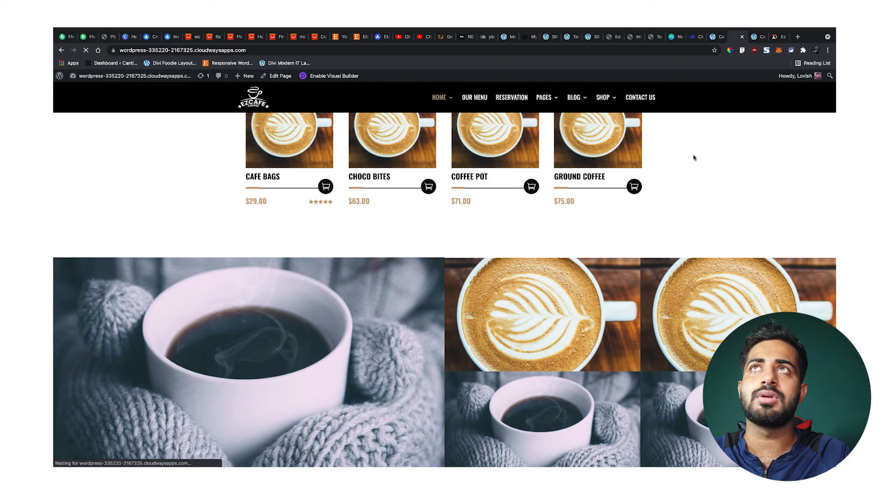
left_click(716, 39)
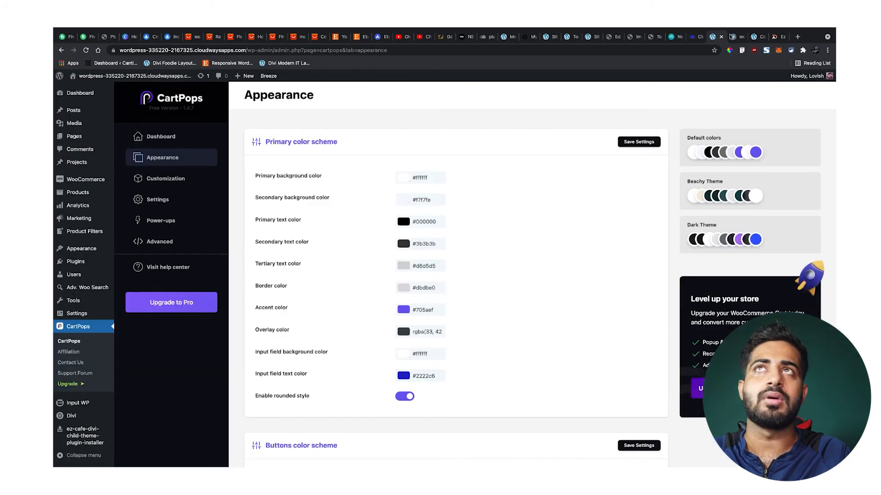
left_click(732, 36)
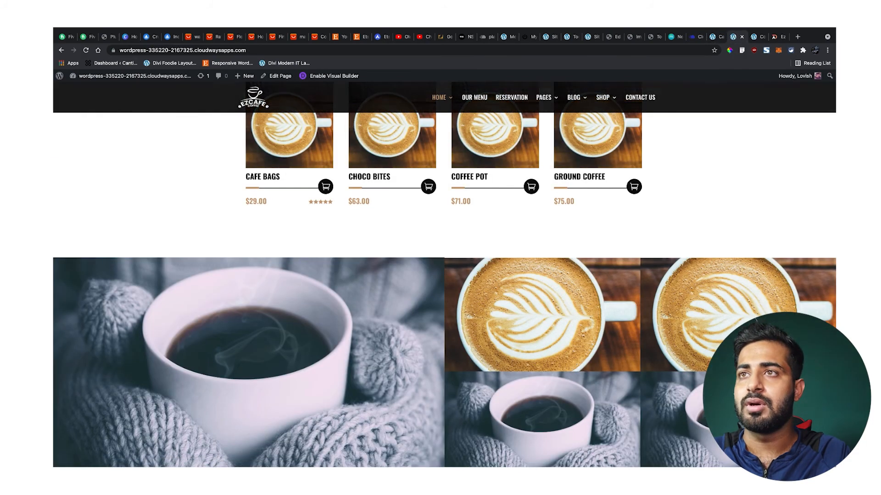
left_click(815, 448)
left_click(578, 257)
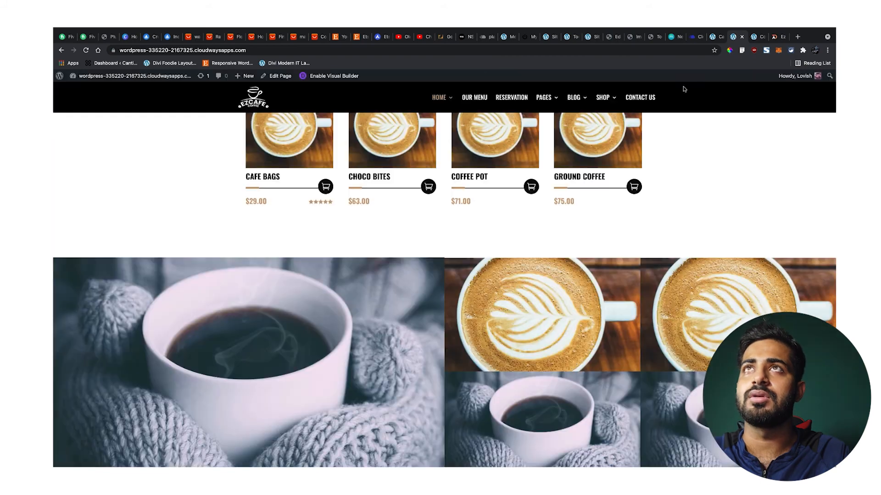
- Set the Floating Cart Launcher indicator text color to #000000 in the CartPops appearance settings and save
left_click(720, 35)
scroll(495, 261, "down", 5)
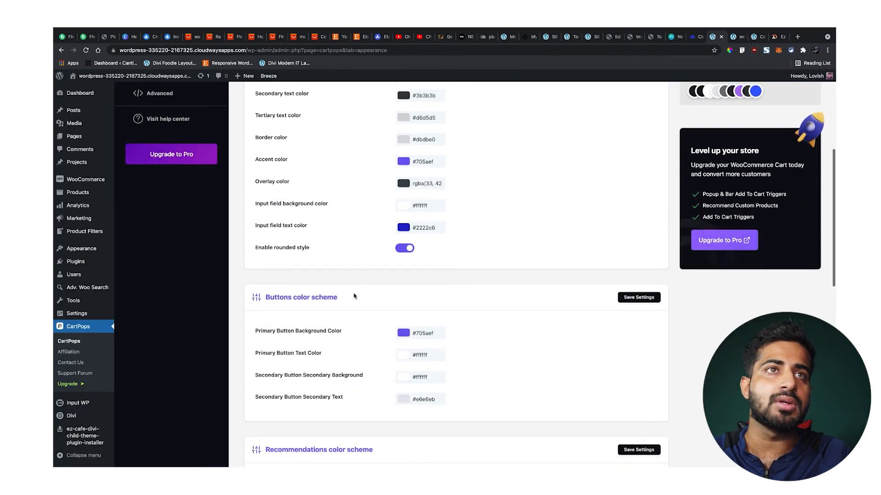
scroll(358, 289, "down", 4)
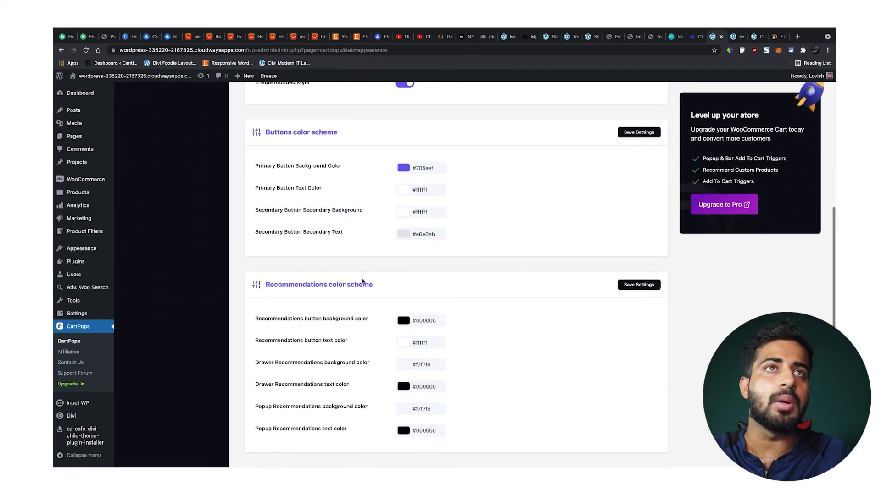
scroll(363, 282, "down", 5)
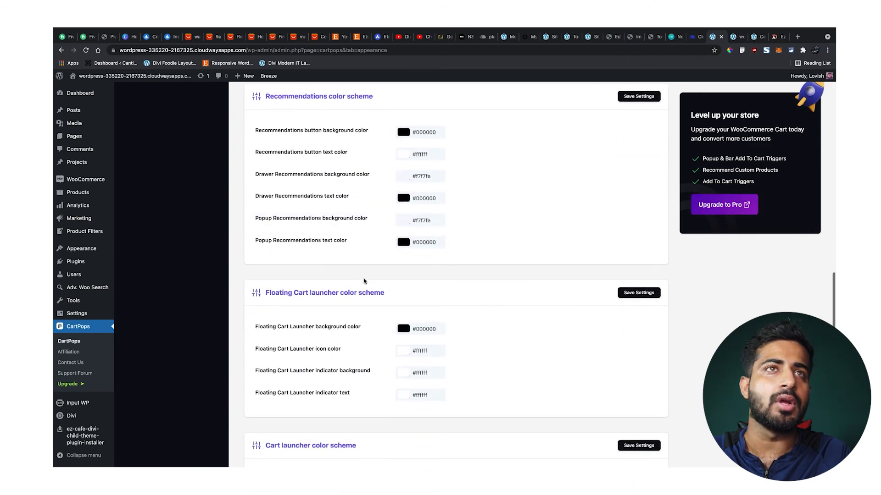
scroll(364, 281, "down", 1)
scroll(364, 281, "down", 1)
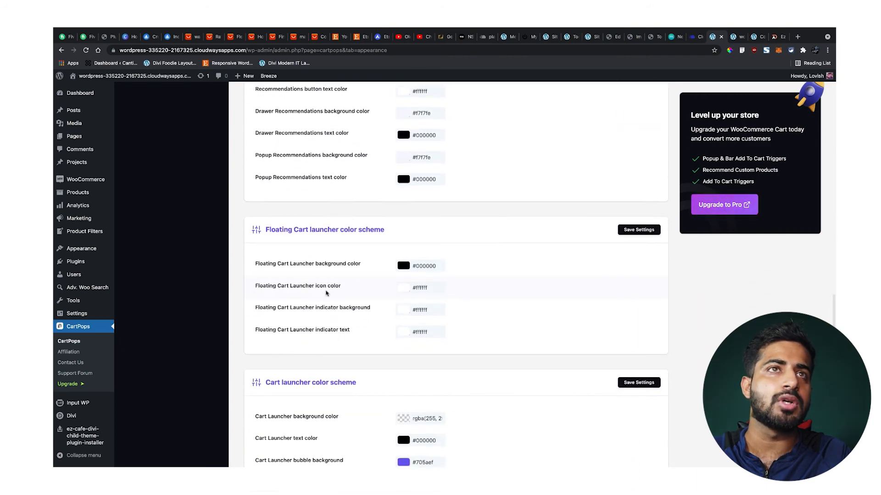
left_click(434, 286)
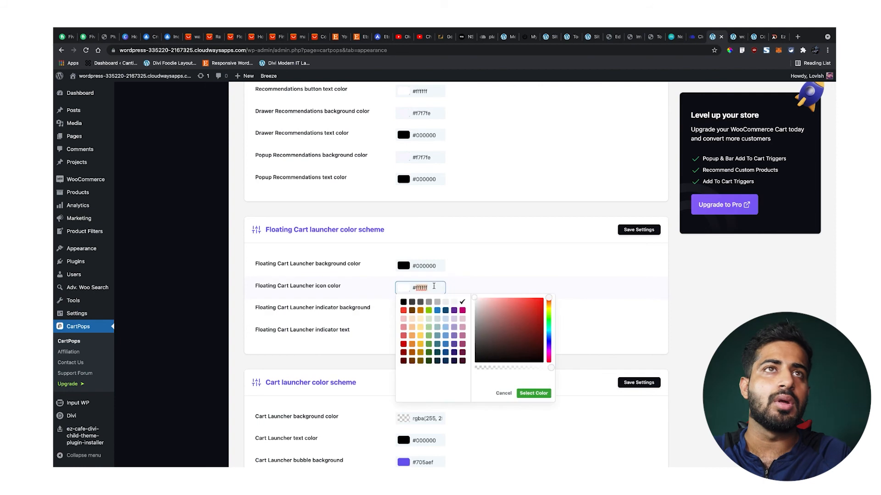
left_click(426, 335)
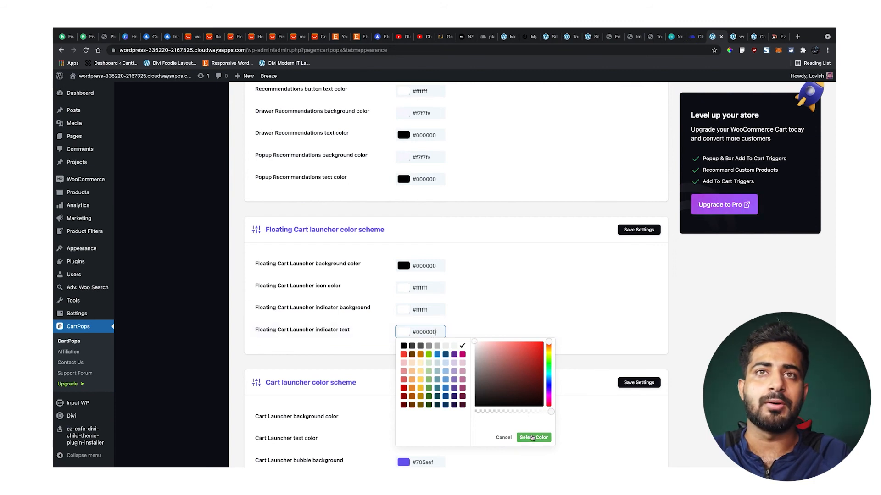
left_click(534, 437)
left_click(642, 231)
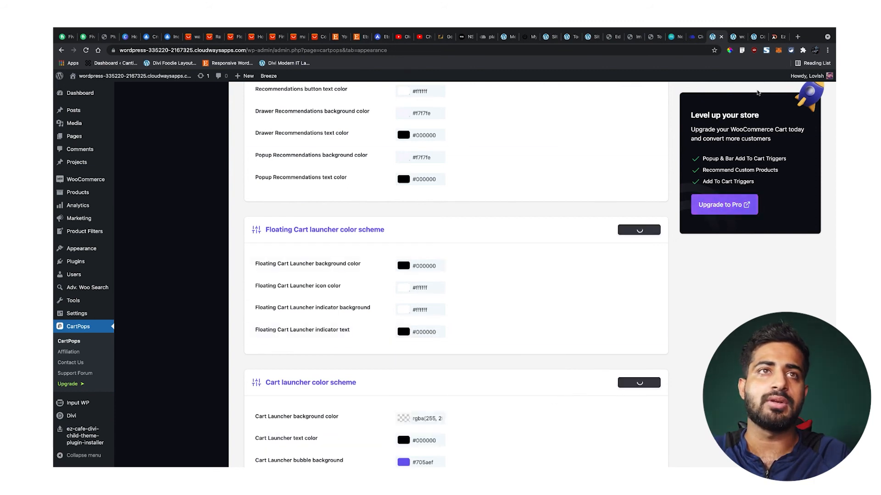
- Open the floating cart on the storefront home page and proceed to checkout
left_click(738, 36)
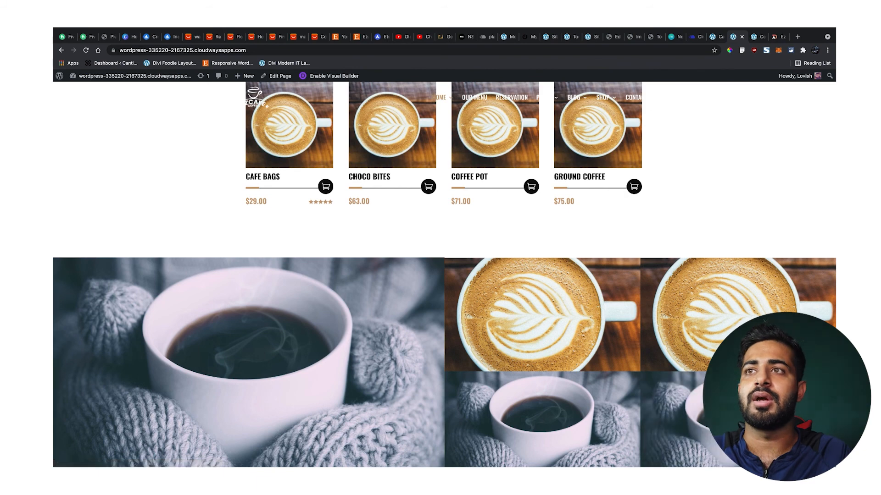
left_click(815, 447)
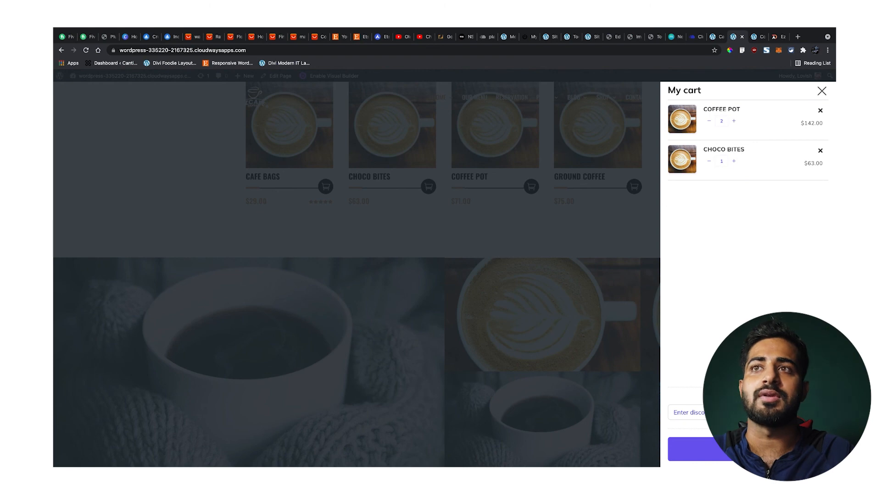
left_click(748, 449)
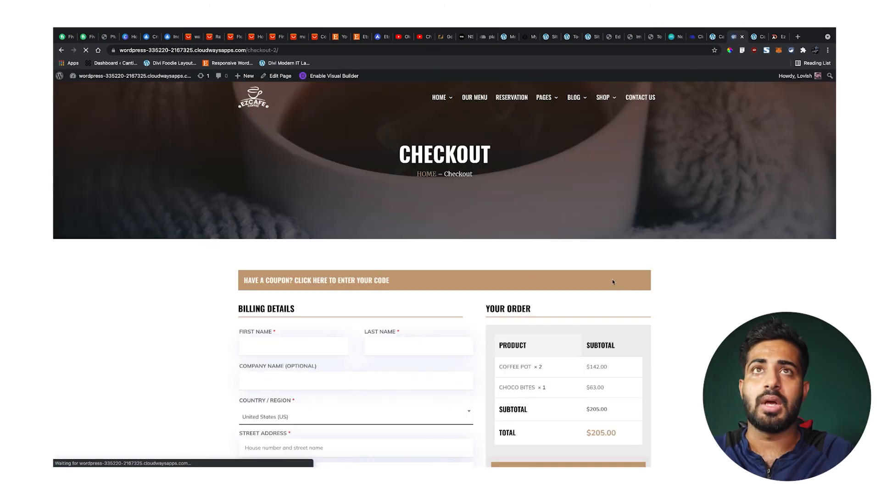
- Examine the checkout page's billing form, order summary, payment section and footer
scroll(515, 266, "down", 4)
scroll(514, 268, "down", 2)
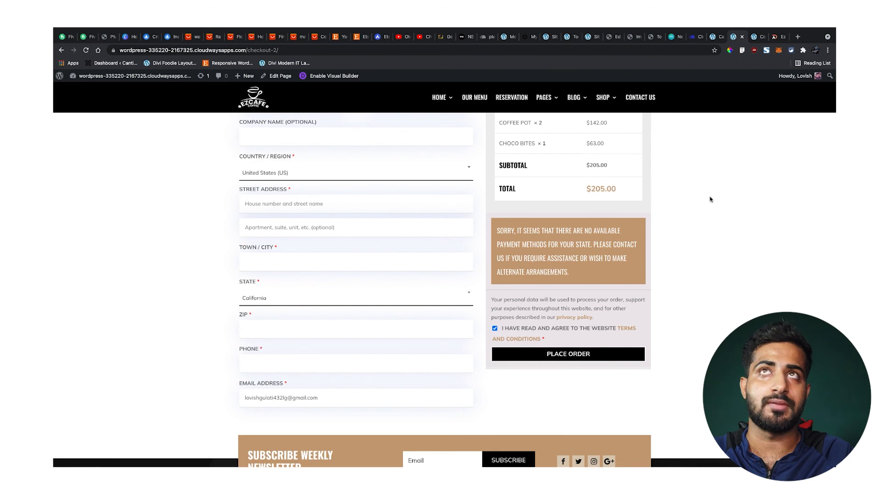
scroll(710, 199, "up", 6)
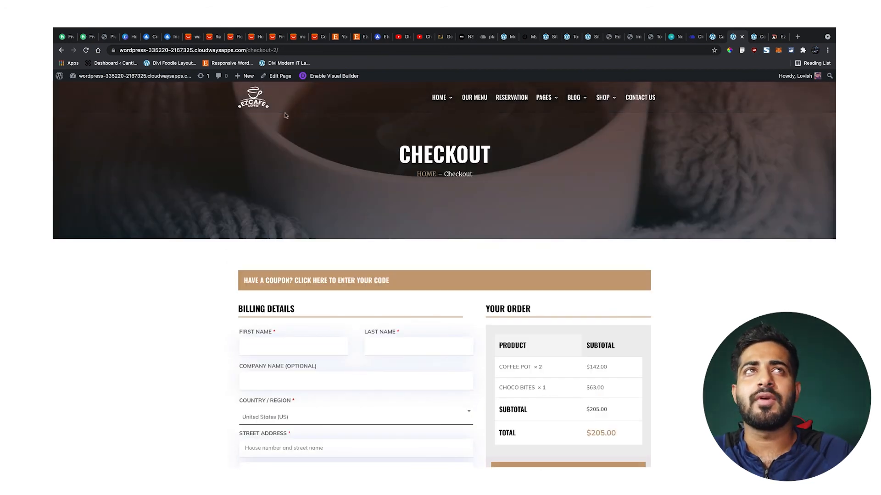
scroll(284, 116, "down", 10)
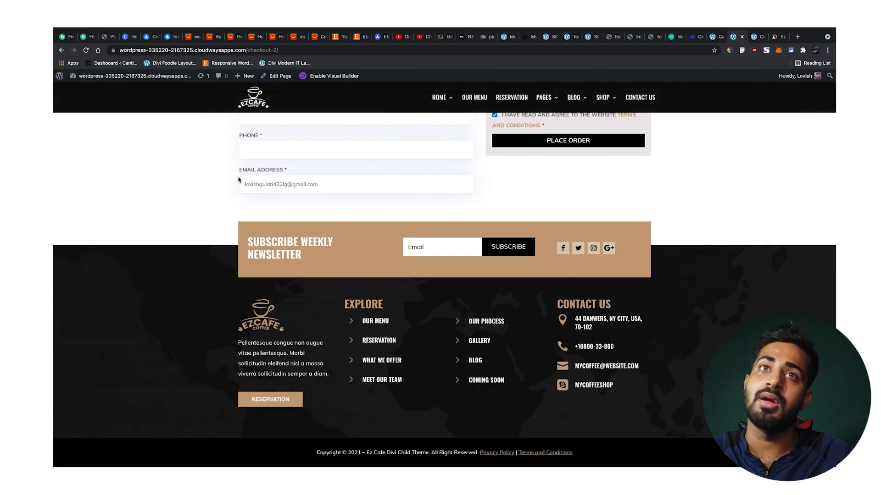